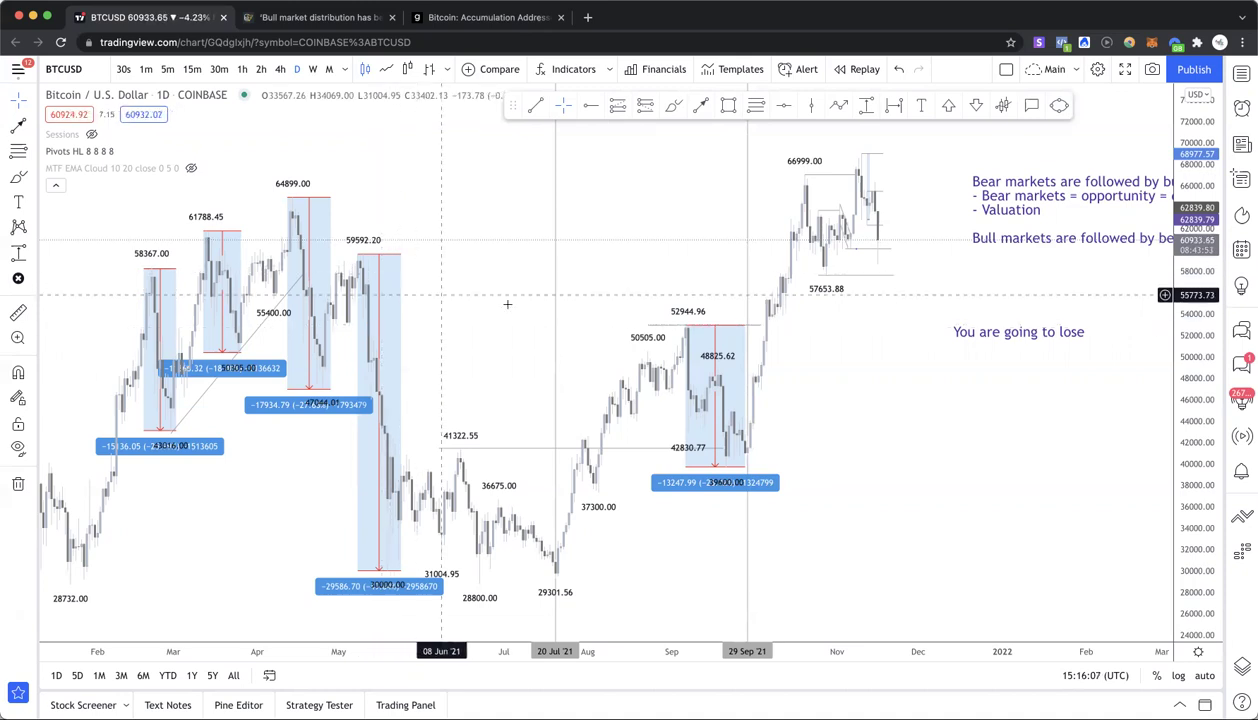
- Move the bear and bull markets text note below the "You are going to lose" note
mouse_move(1020, 190)
left_mouse_down()
mouse_move(910, 416)
mouse_move(875, 386)
left_mouse_up()
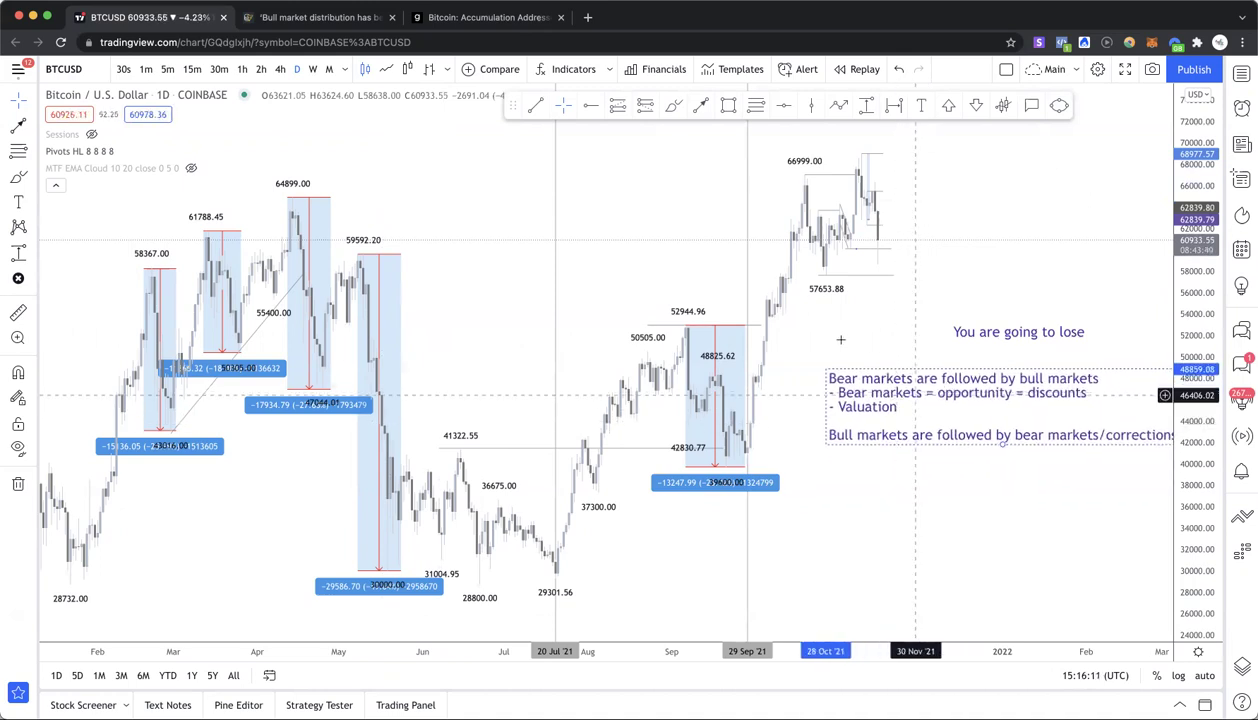
left_click(887, 343)
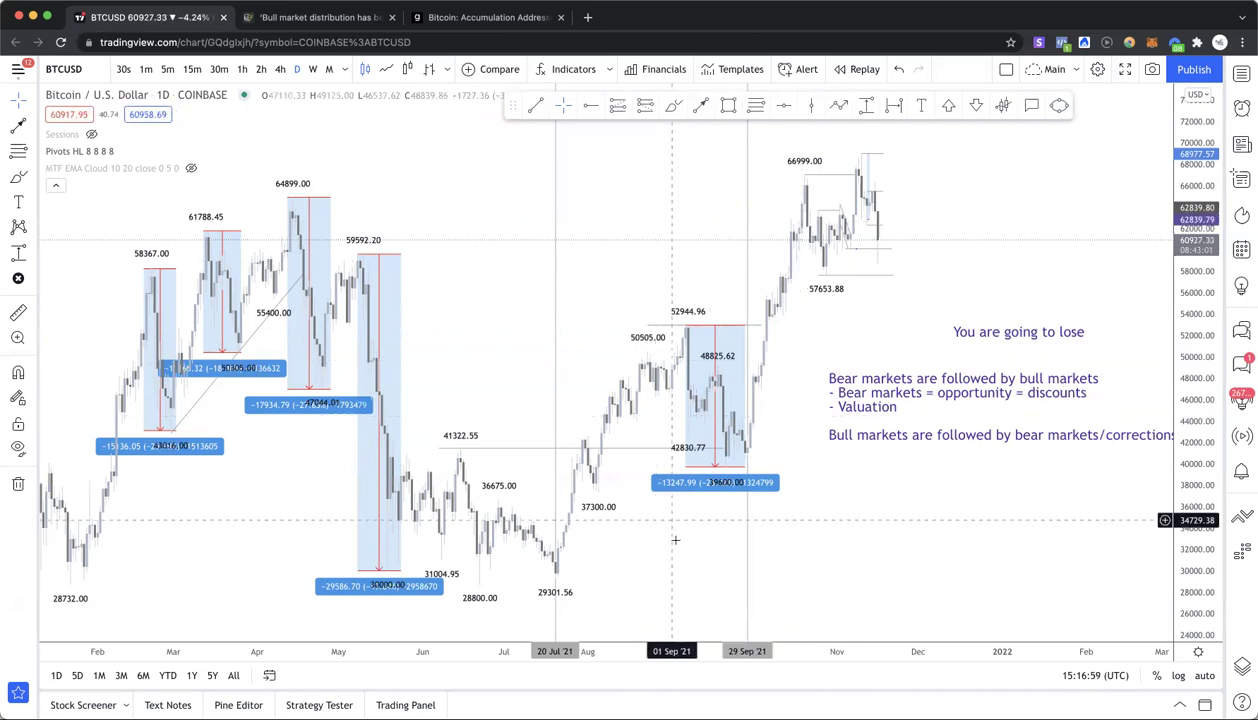
left_click_drag(665, 372, 661, 346)
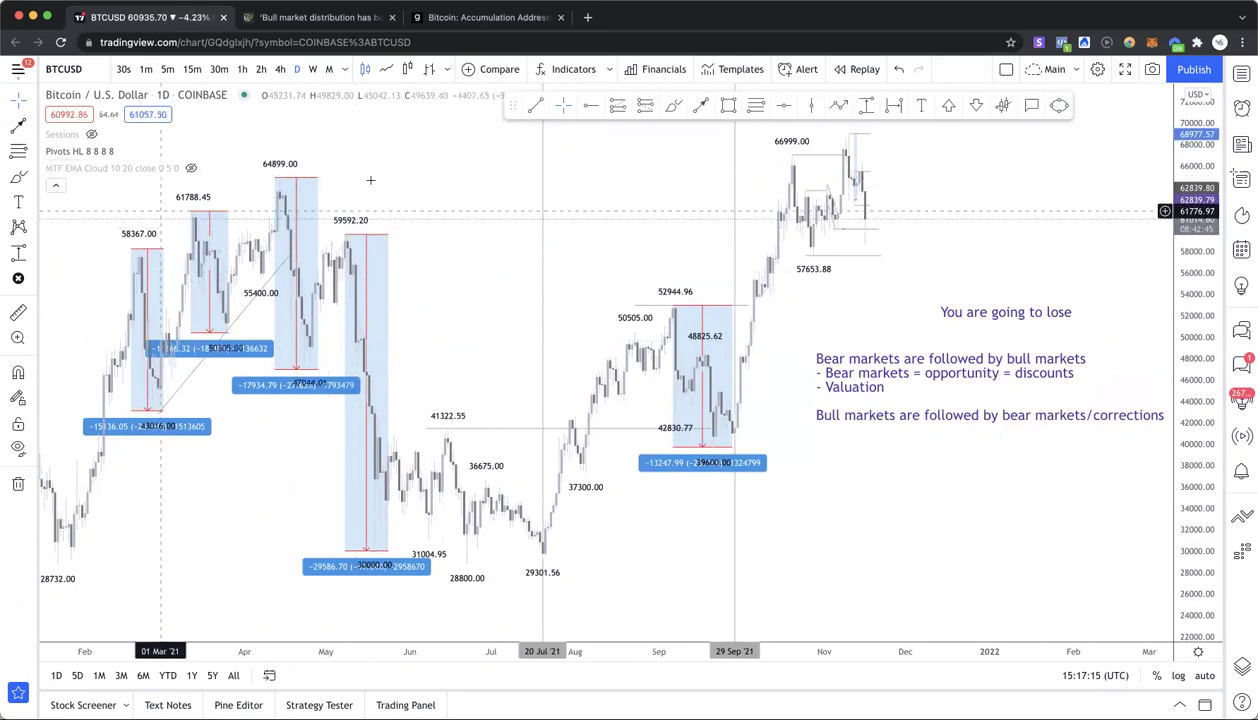
left_click_drag(298, 172, 370, 172)
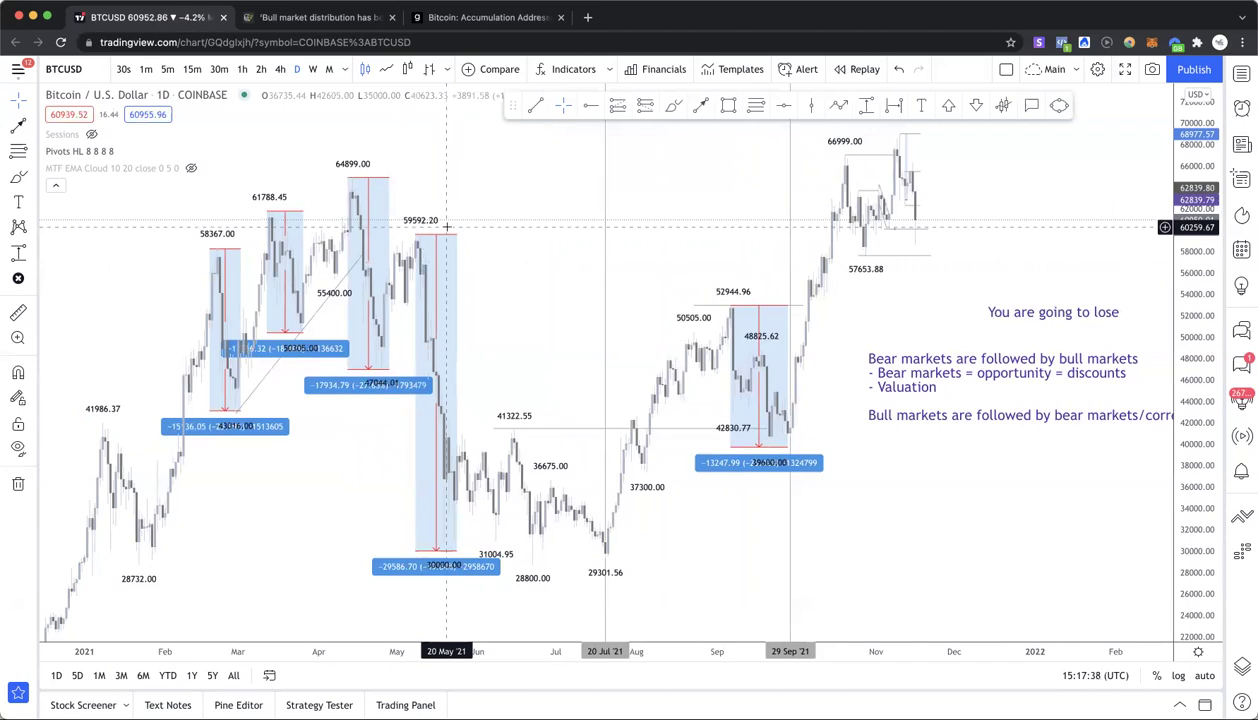
left_click(606, 232)
left_click_drag(606, 232, 792, 255)
left_click(828, 131)
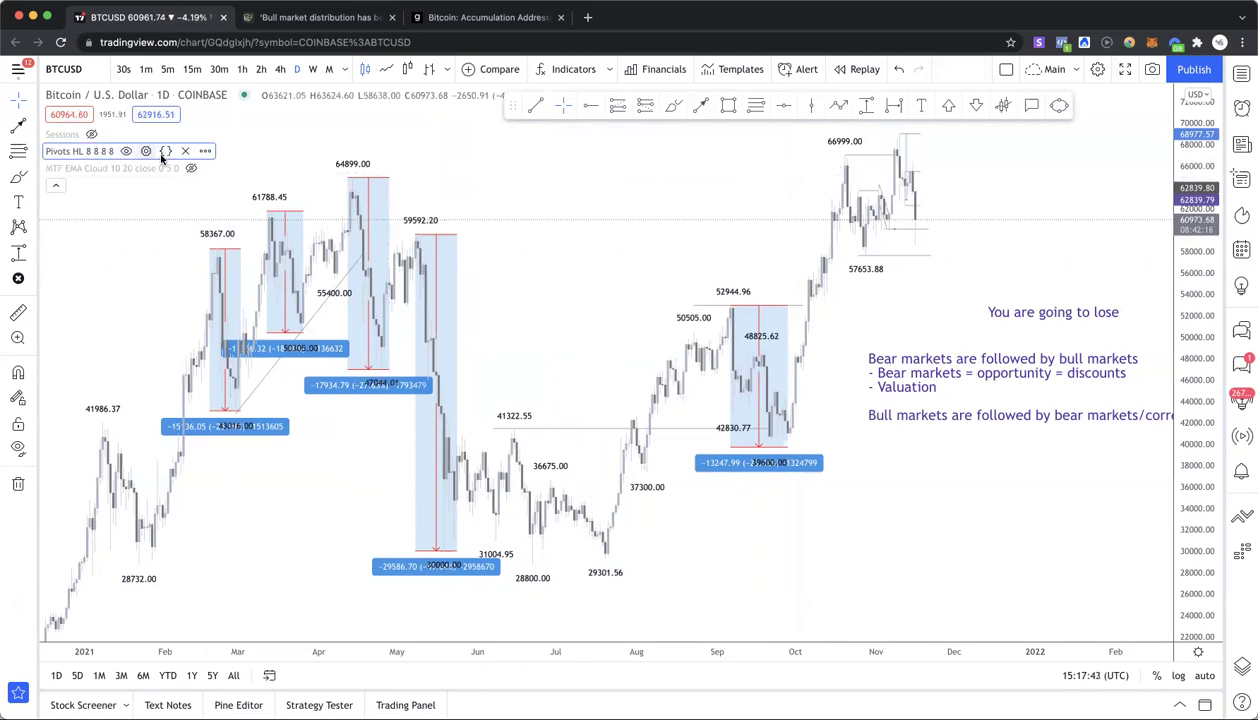
- View the input settings of the Pivots HL indicator and search the indicator library for "pivot"
left_click(146, 151)
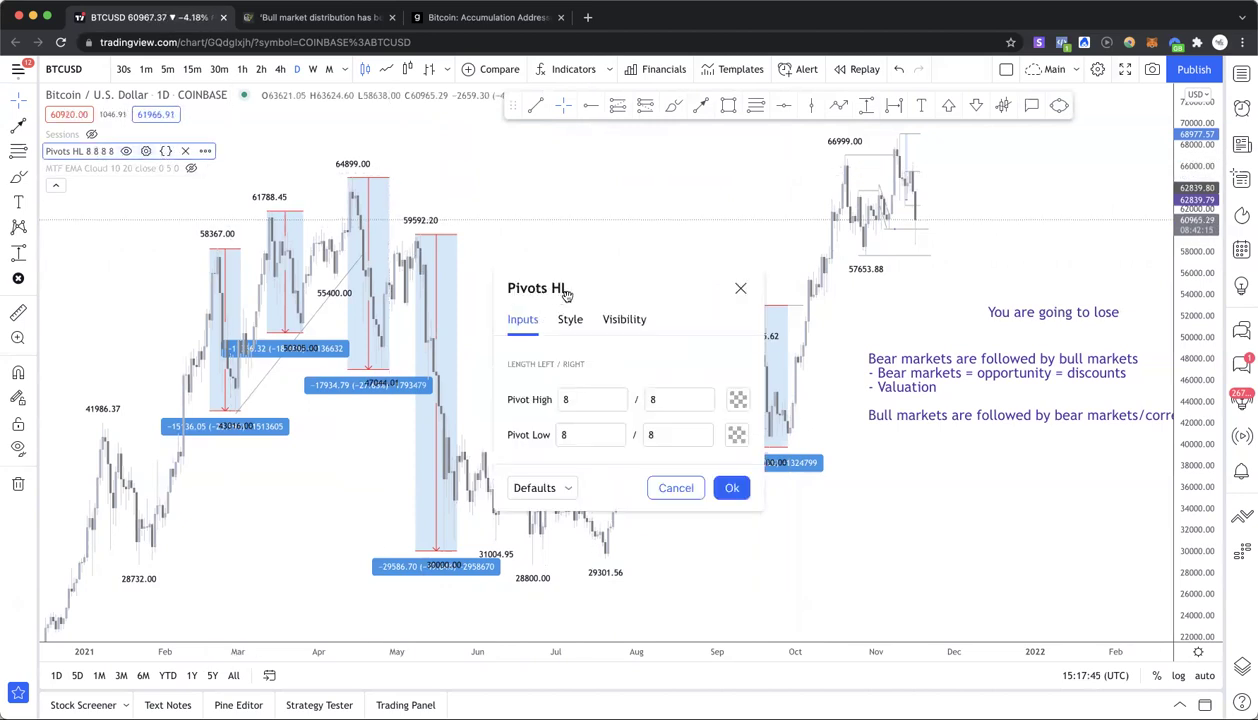
left_click(562, 76)
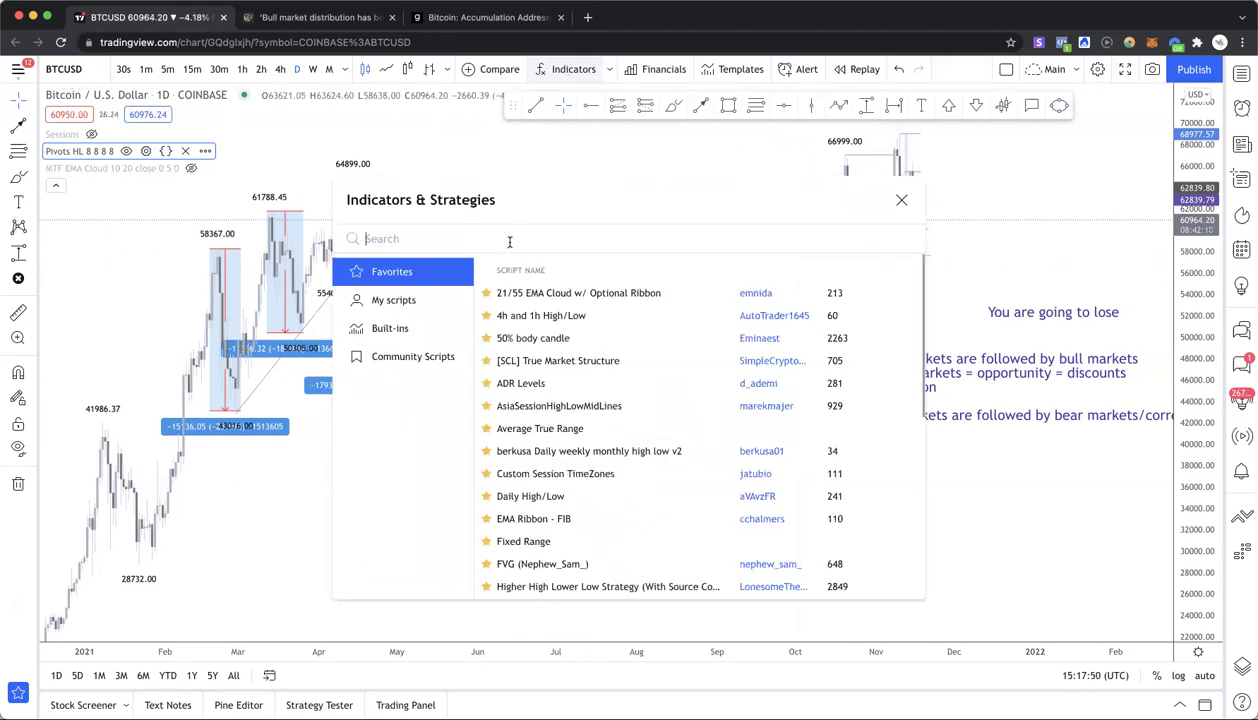
type("pivot")
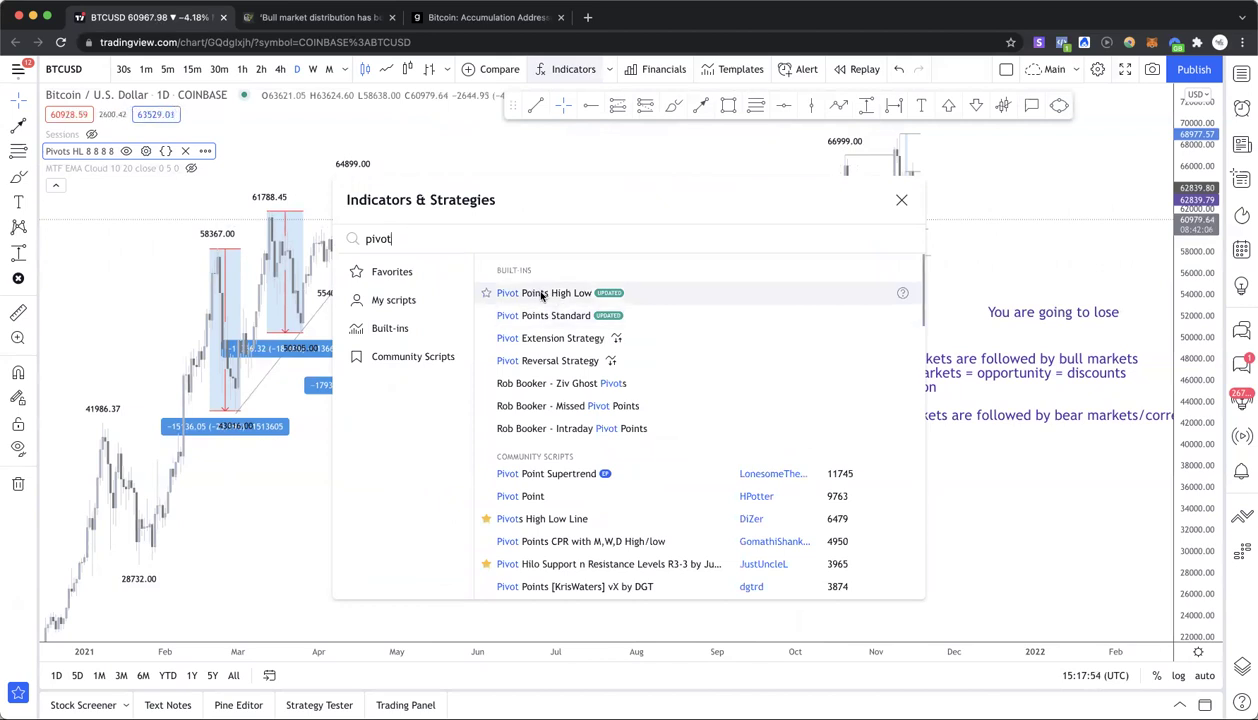
left_click(494, 158)
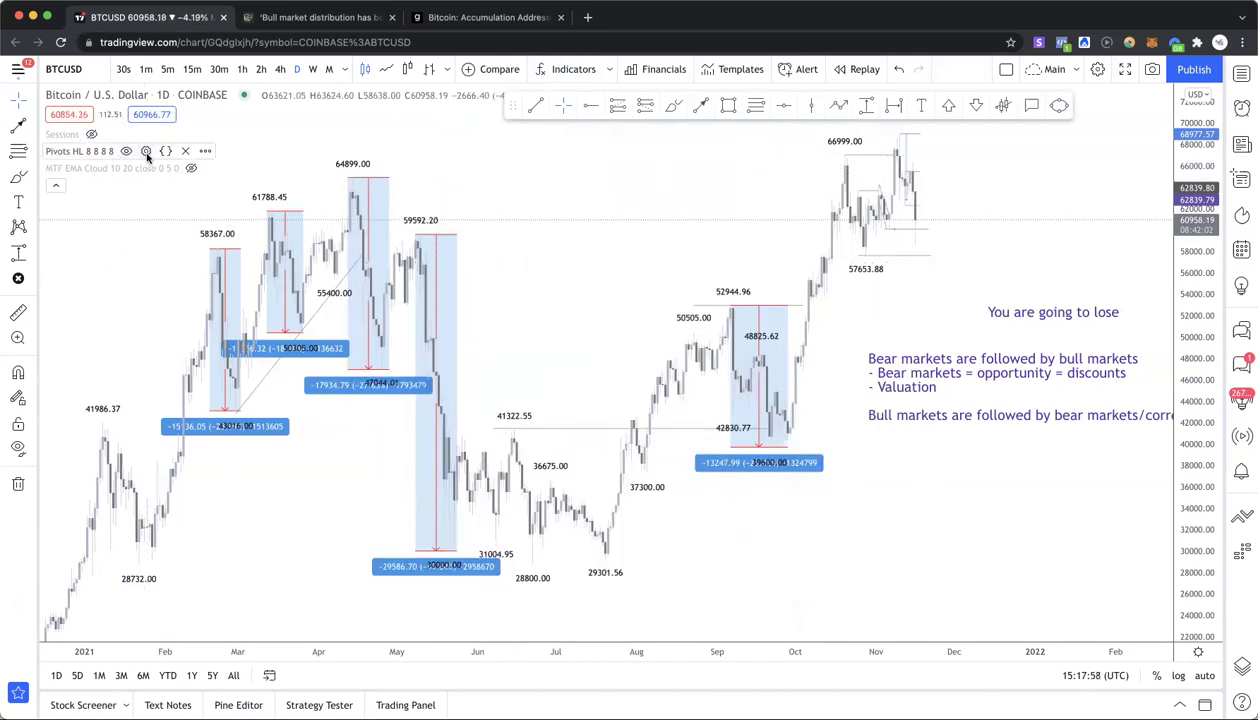
- Illustrate a pivot low with the Brush in the empty area above the candles: five vertical strokes and a circle under the lowest middle one
left_click_drag(690, 115, 665, 285)
left_click(673, 105)
left_click_drag(597, 180, 597, 244)
left_click_drag(563, 160, 563, 205)
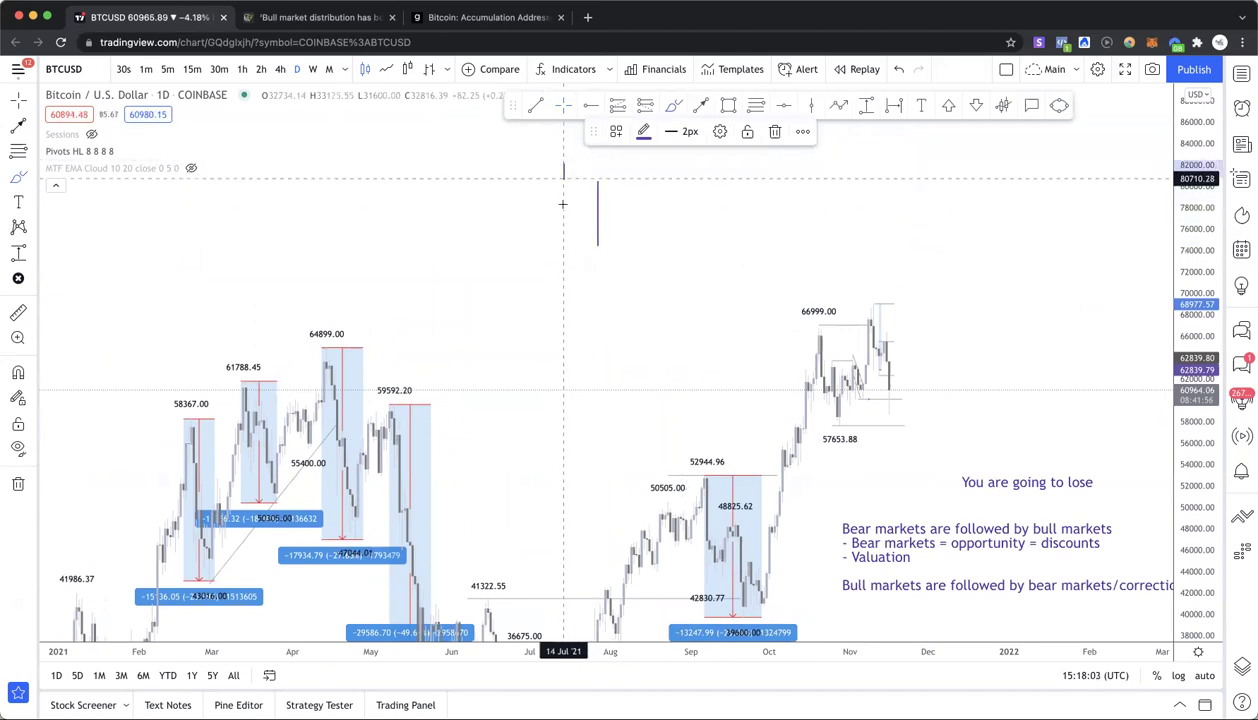
left_click_drag(621, 163, 621, 210)
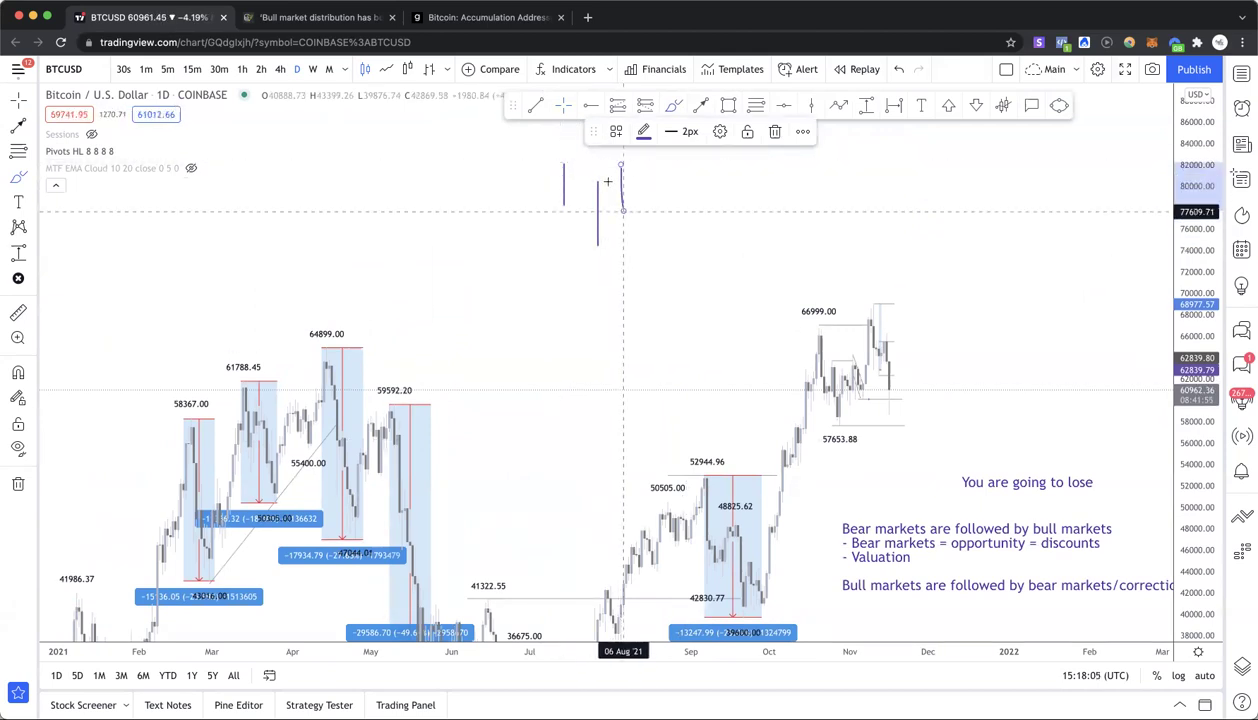
left_click_drag(531, 191, 531, 148)
left_click_drag(636, 152, 640, 190)
mouse_move(598, 267)
left_mouse_down()
mouse_move(590, 289)
mouse_move(597, 268)
left_mouse_up()
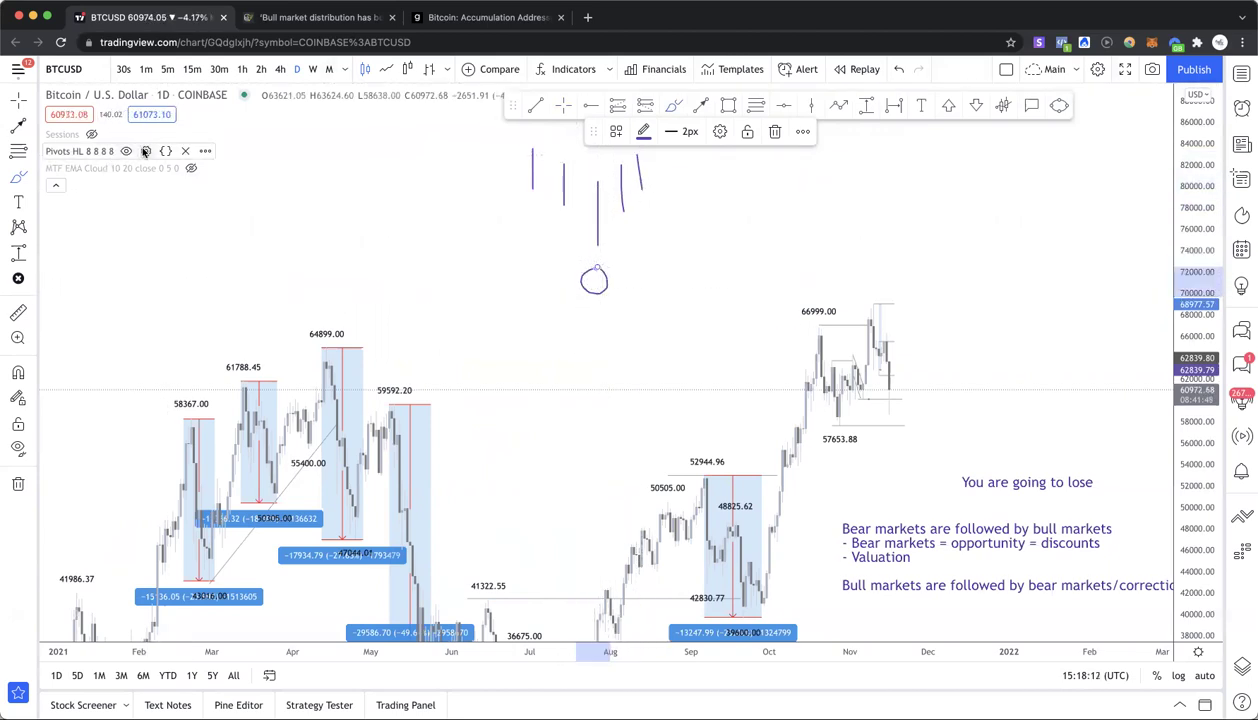
- Try a left length of 7 for Pivot Low in the Pivots HL settings and restore it to 8
left_click(145, 151)
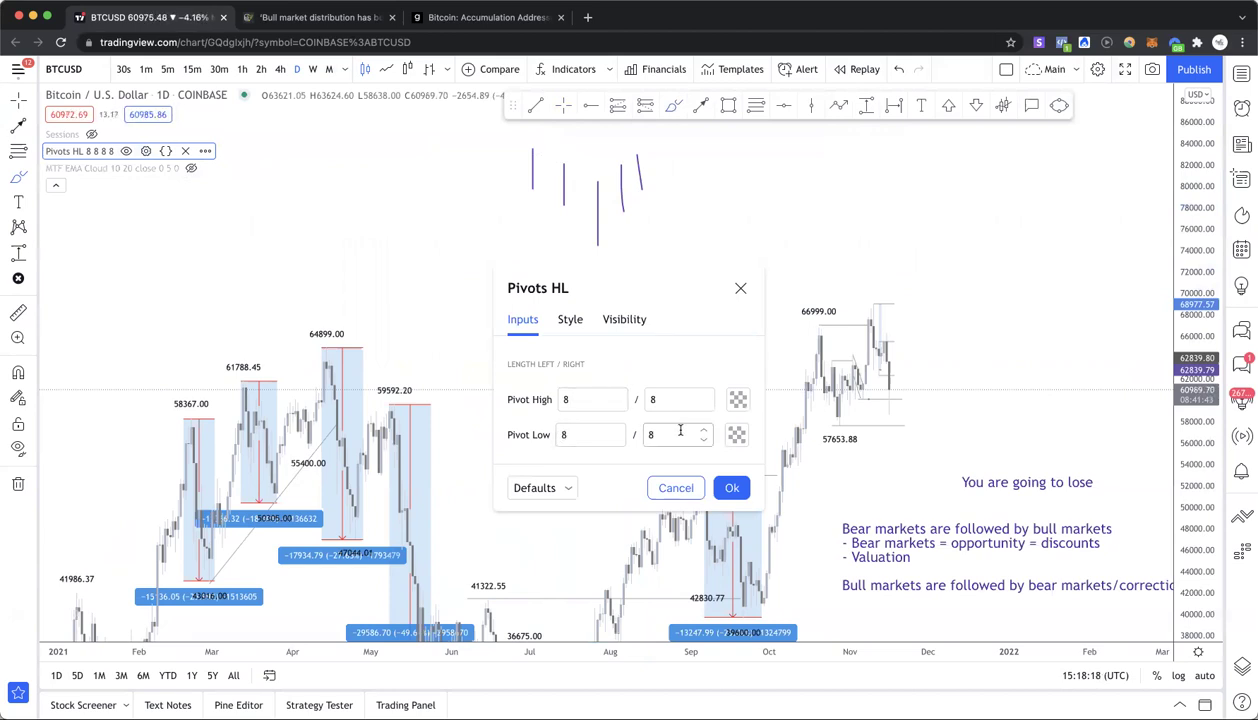
left_click(617, 439)
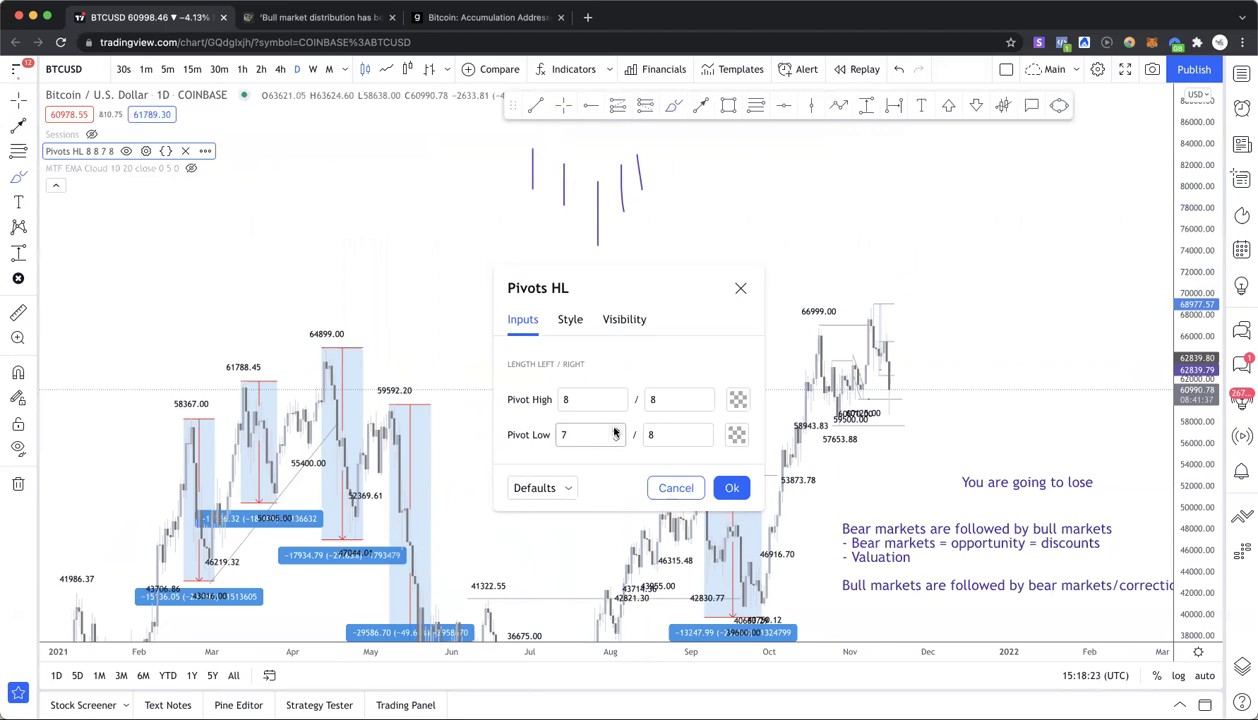
left_click(615, 430)
left_click(732, 487)
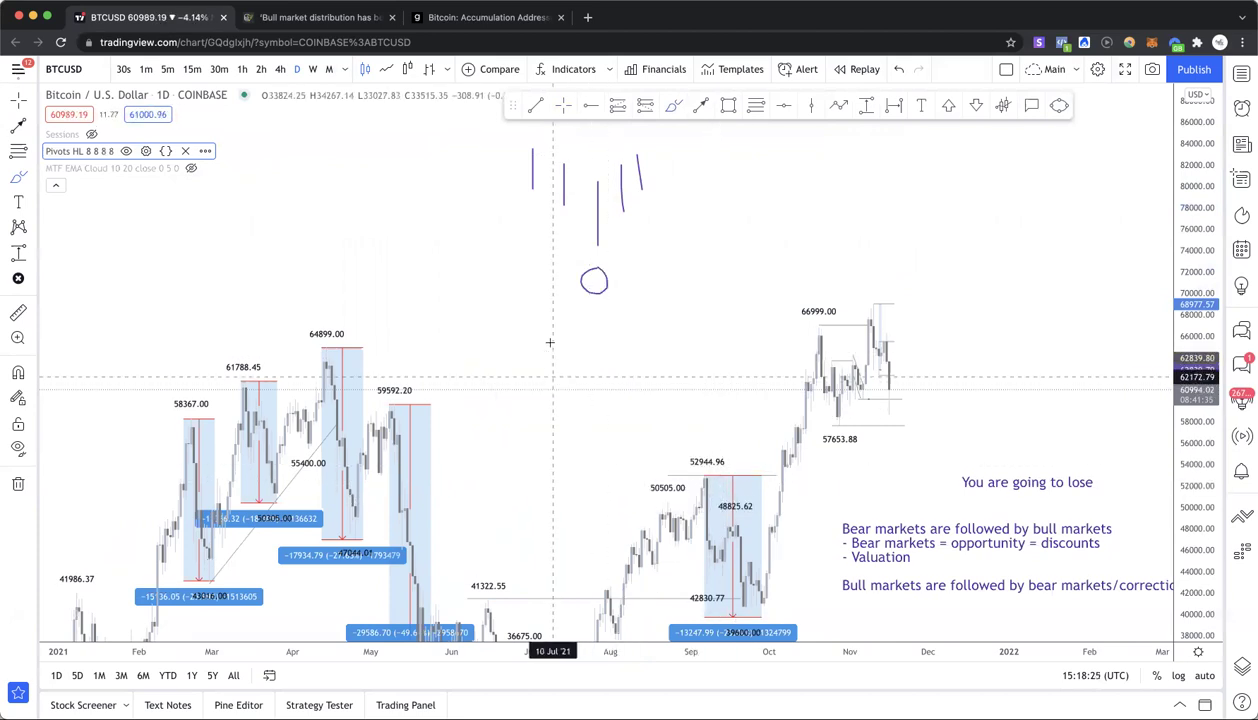
- Delete the circle and the middle vertical stroke of the pivot sketch
left_click(606, 284)
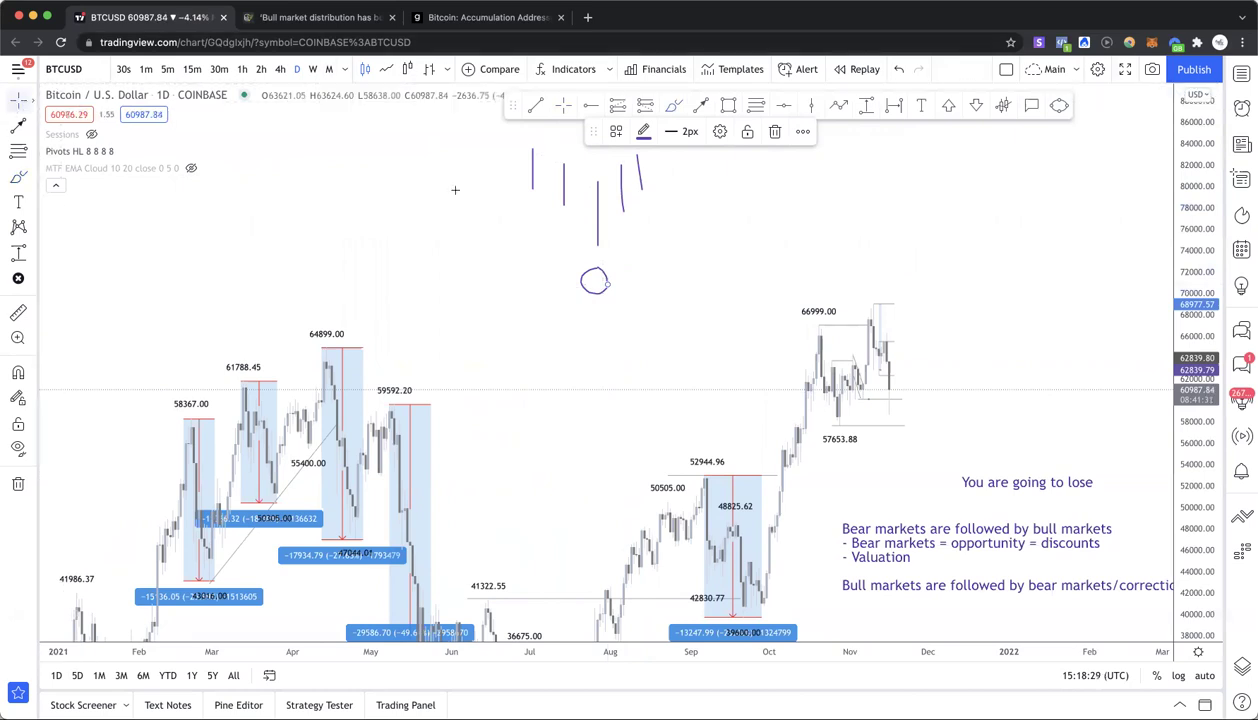
left_click(590, 262)
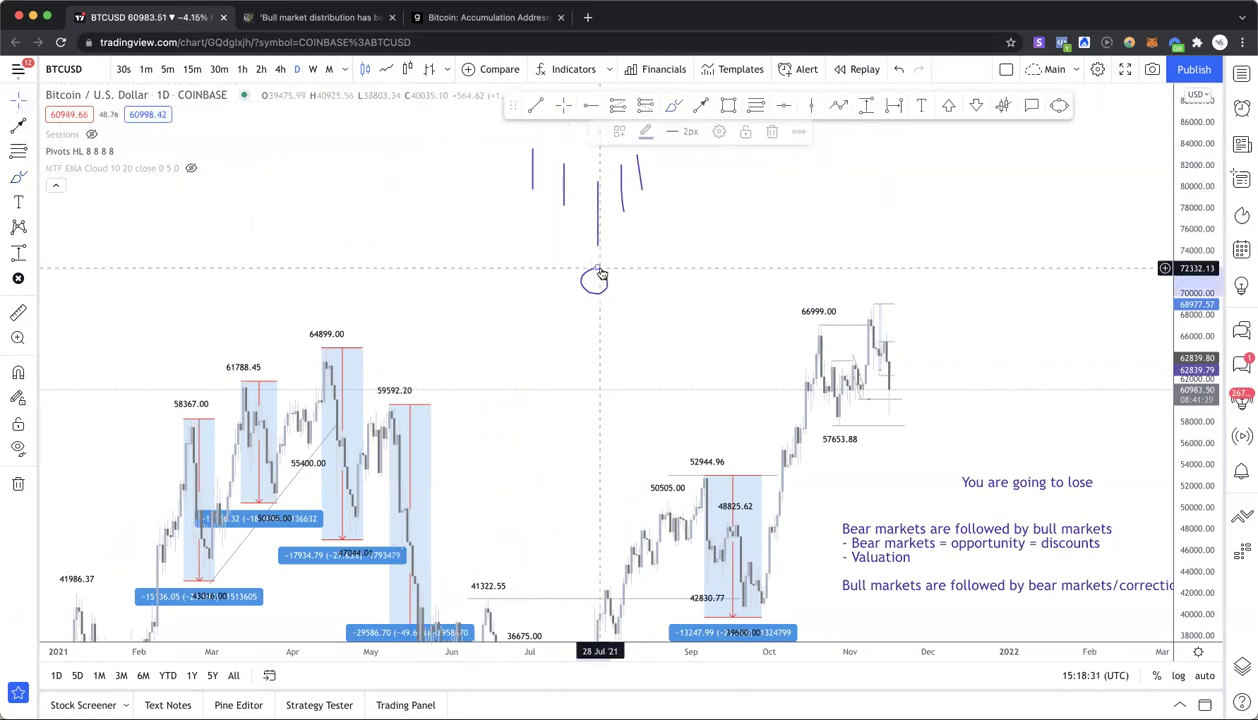
left_click(597, 230)
key("Delete")
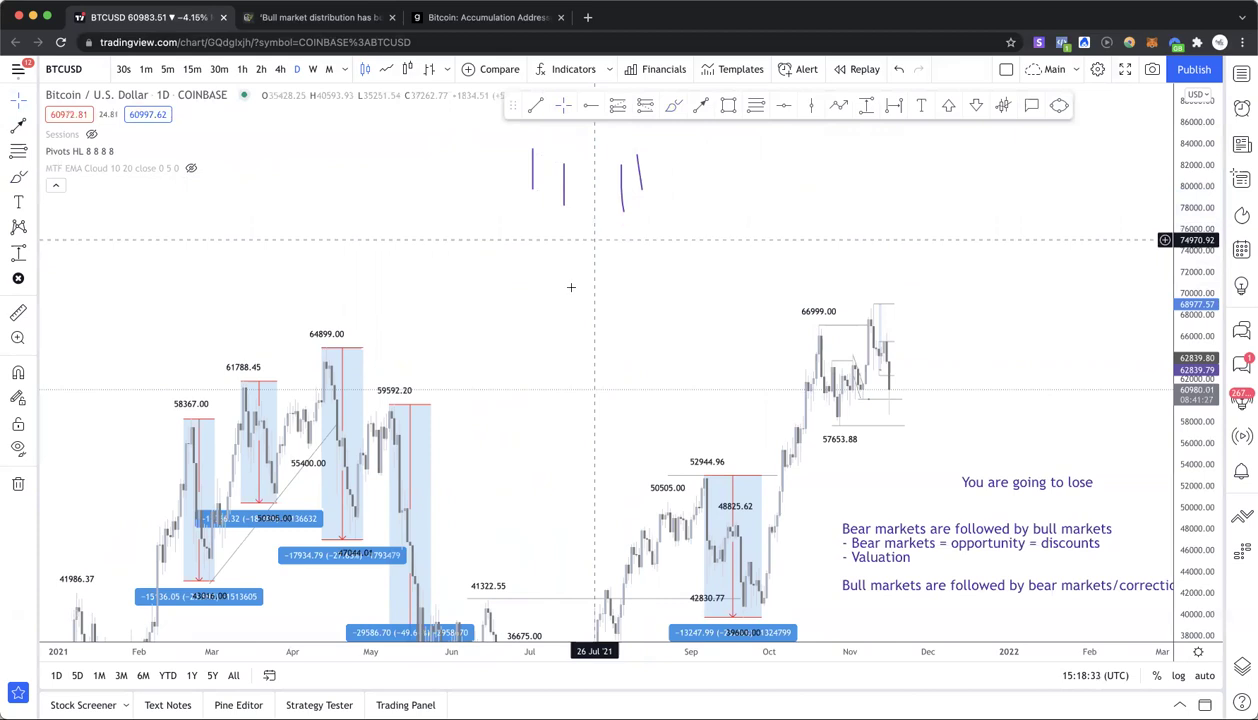
- Temporarily hide the Pivots HL labels to examine the percentage declines on the price range measurements
scroll(571, 287, "left", 5)
scroll(571, 287, "down", 5)
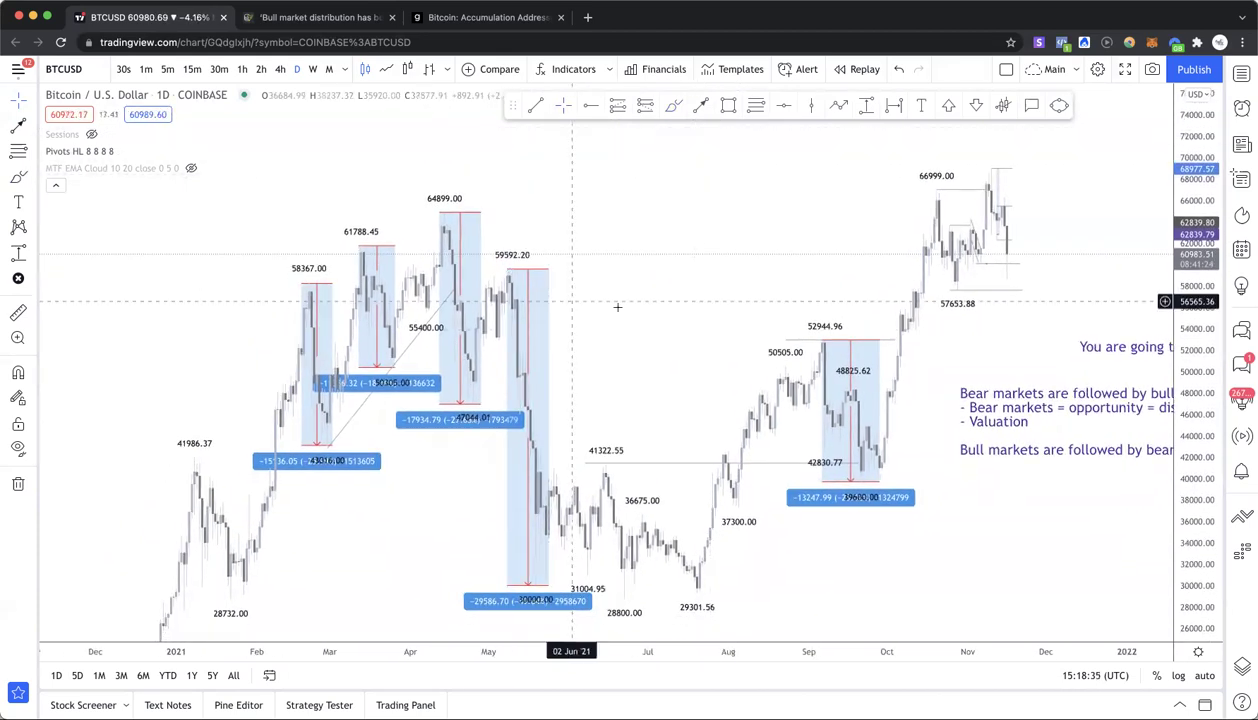
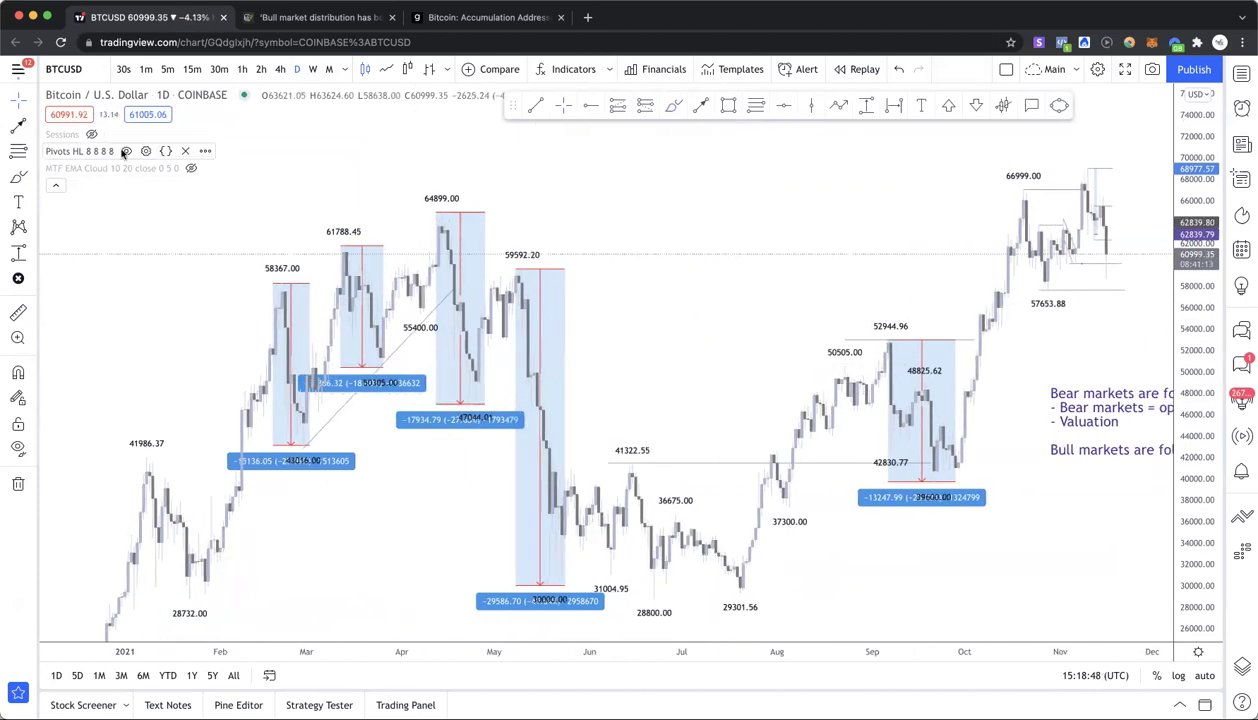
scroll(384, 388, "up", 1)
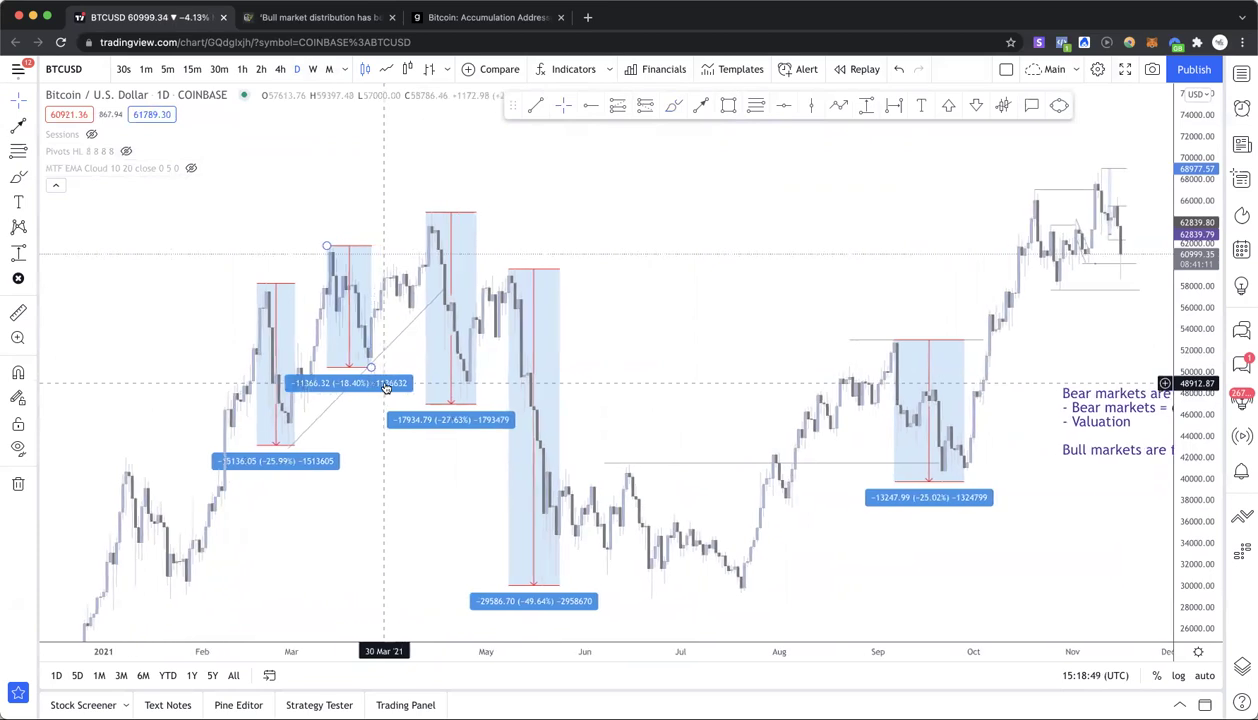
scroll(384, 388, "up", 1)
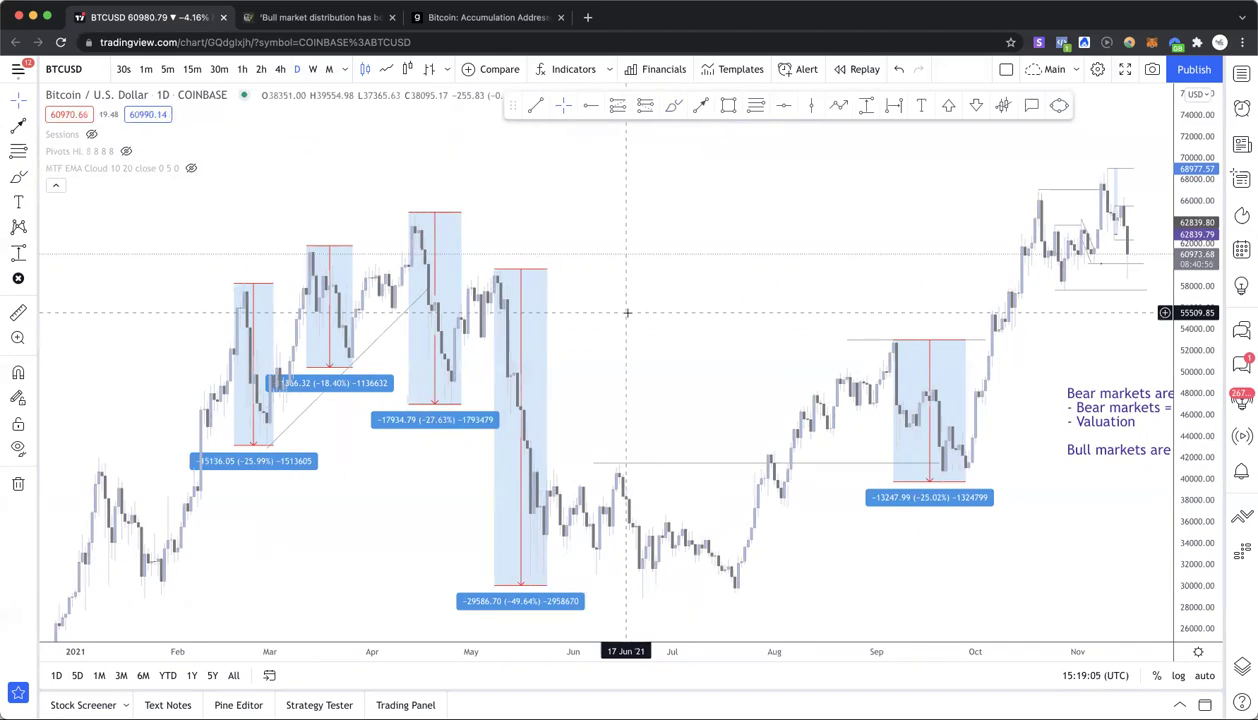
left_click(434, 213)
left_click(581, 366)
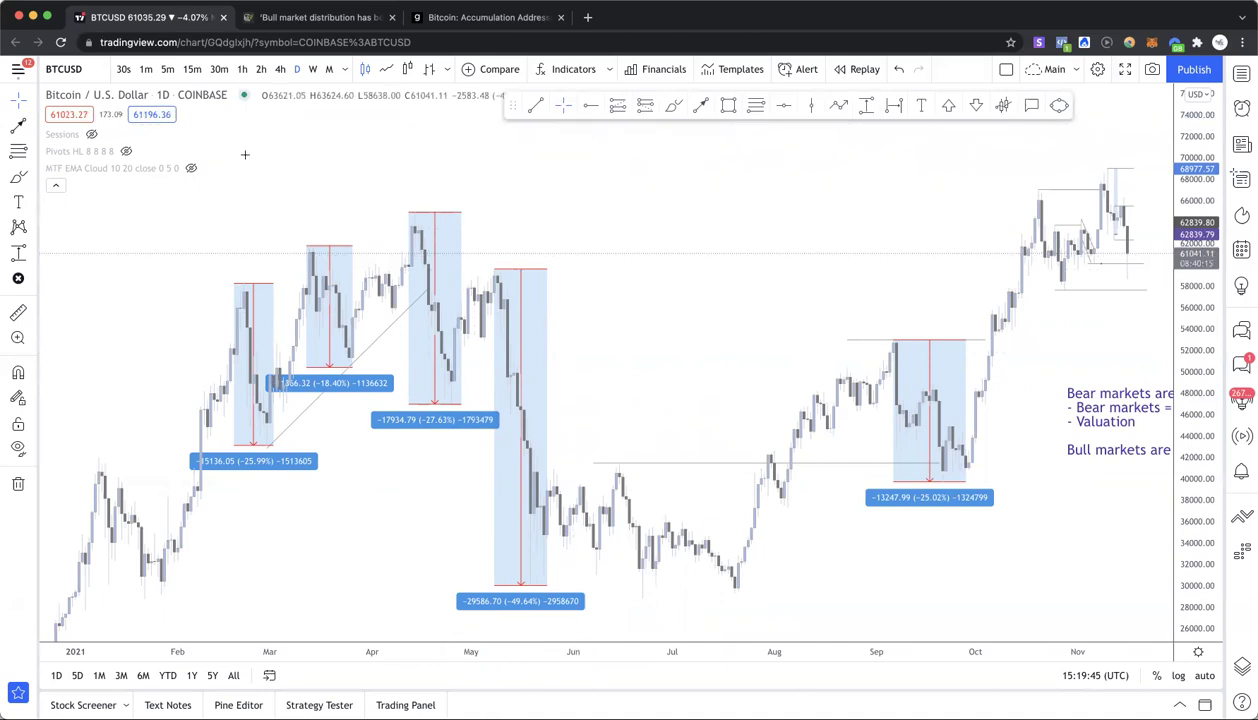
left_click(125, 151)
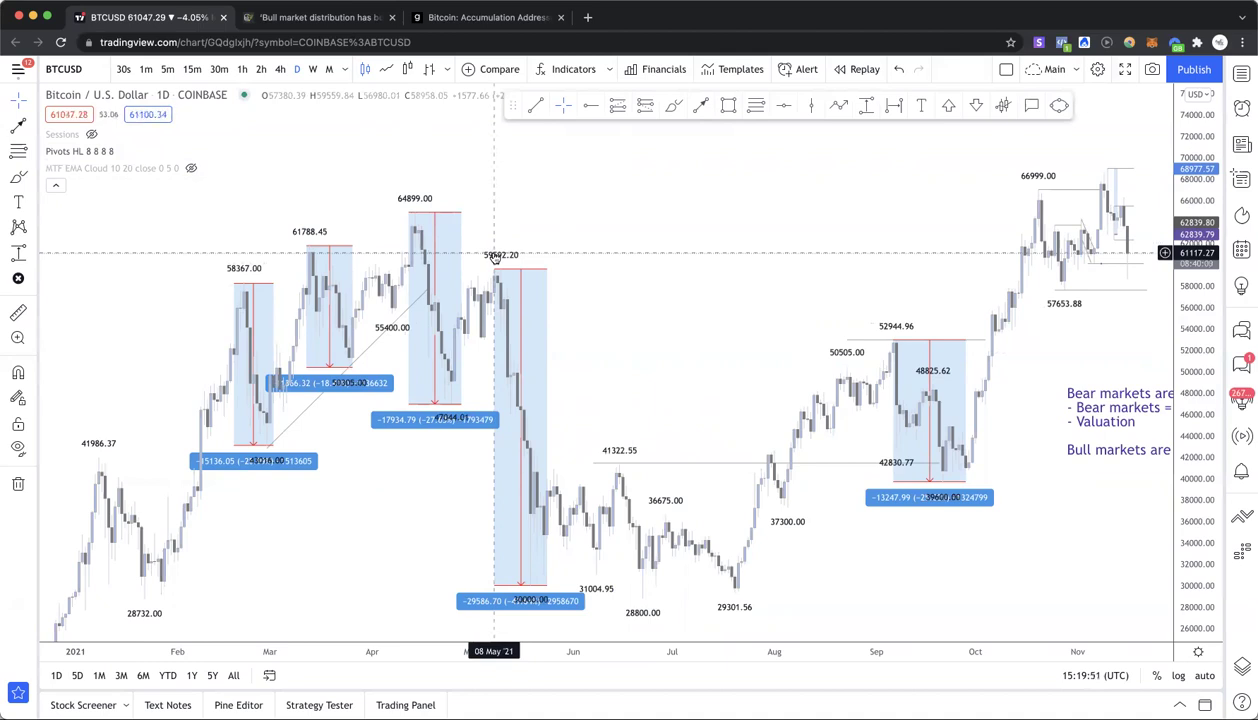
left_click(746, 465)
key("Escape")
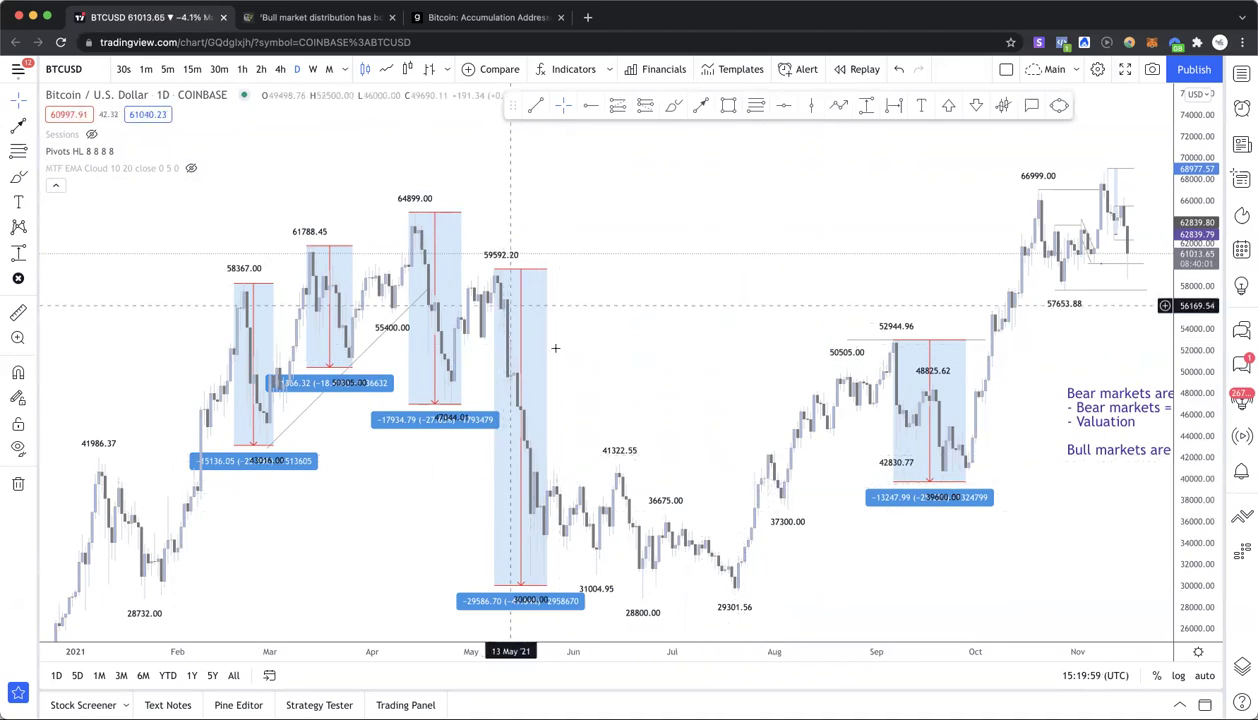
- Sketch an uptrend of rising highs and lows with the Brush in the empty area above the candles, followed by a downtrend of lower highs and lows
scroll(557, 353, "up", 2)
scroll(557, 353, "up", 2)
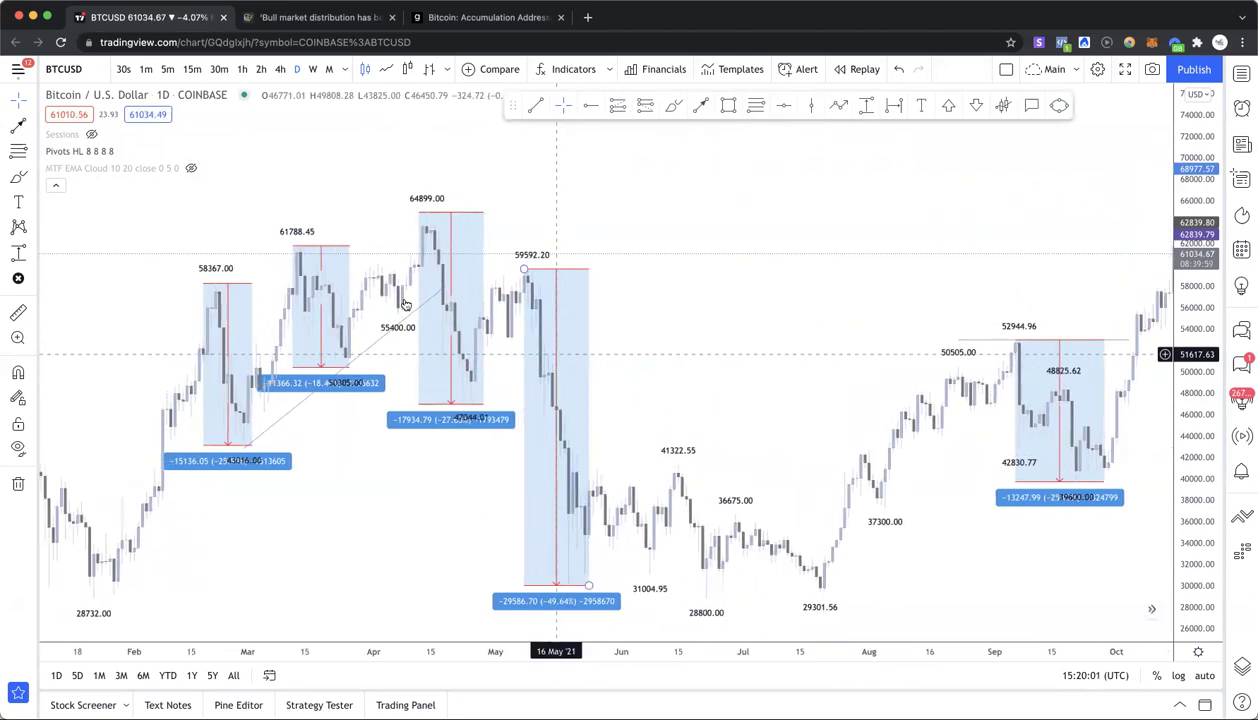
left_click_drag(738, 402, 810, 560)
scroll(696, 300, "up", 3)
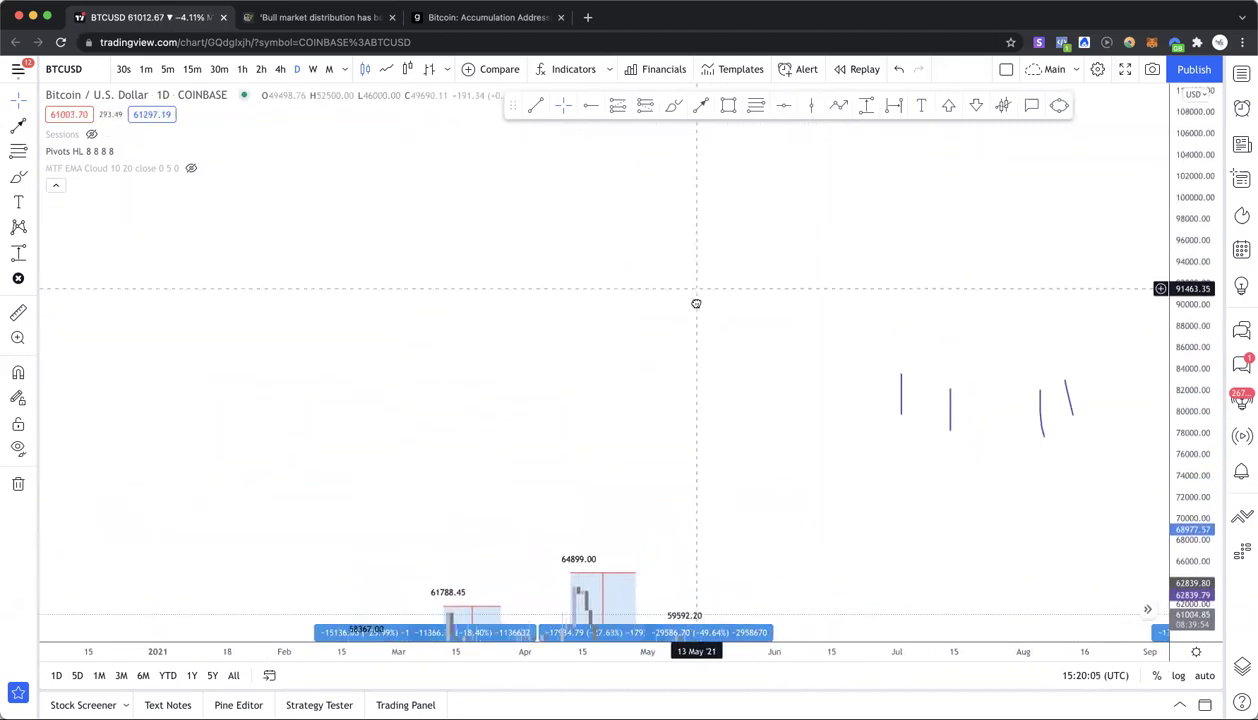
mouse_move(222, 479)
left_mouse_down()
mouse_move(250, 364)
mouse_move(286, 408)
mouse_move(318, 308)
mouse_move(352, 343)
mouse_move(379, 233)
mouse_move(421, 277)
mouse_move(476, 150)
left_mouse_up()
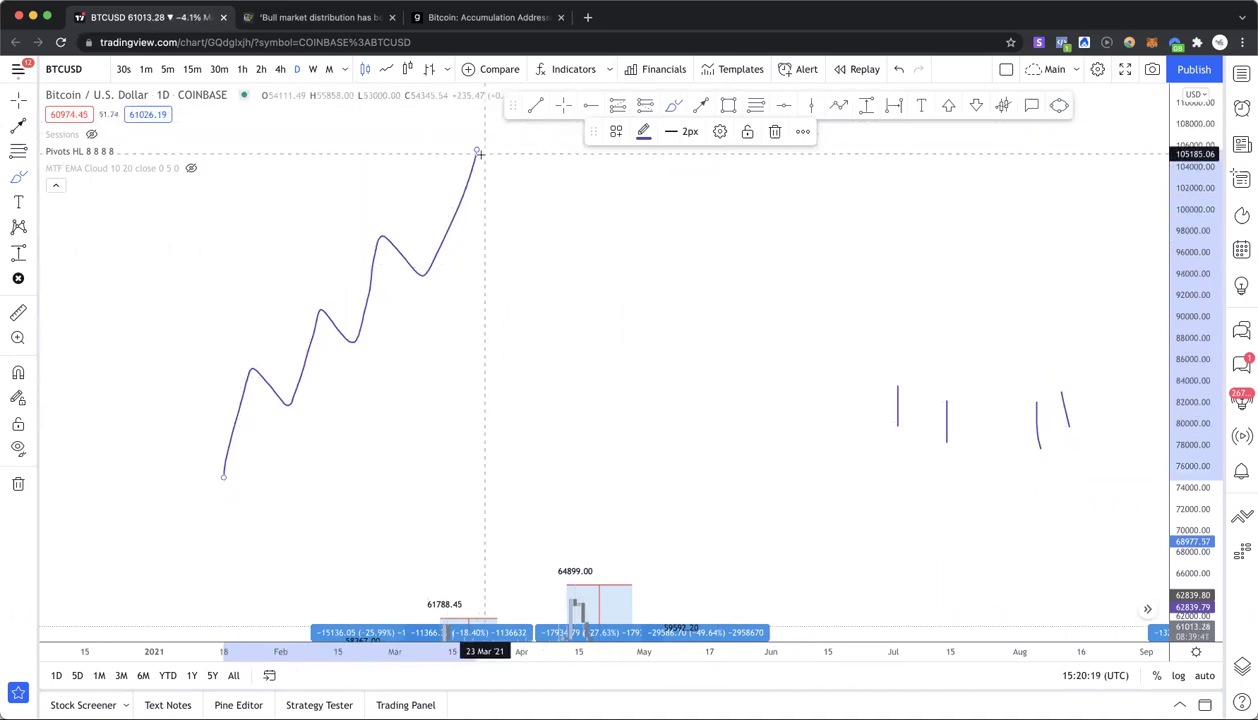
mouse_move(478, 150)
left_mouse_down()
mouse_move(517, 334)
mouse_move(556, 275)
mouse_move(607, 384)
left_mouse_up()
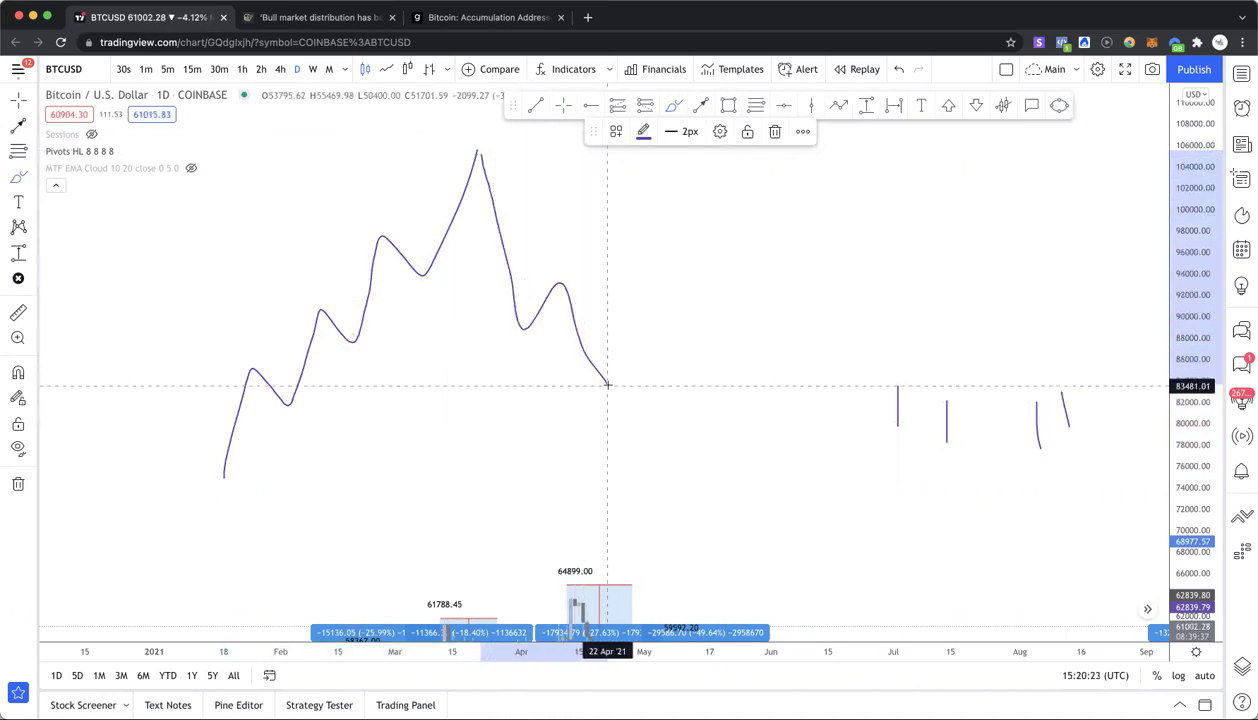
left_click_drag(629, 335, 665, 412)
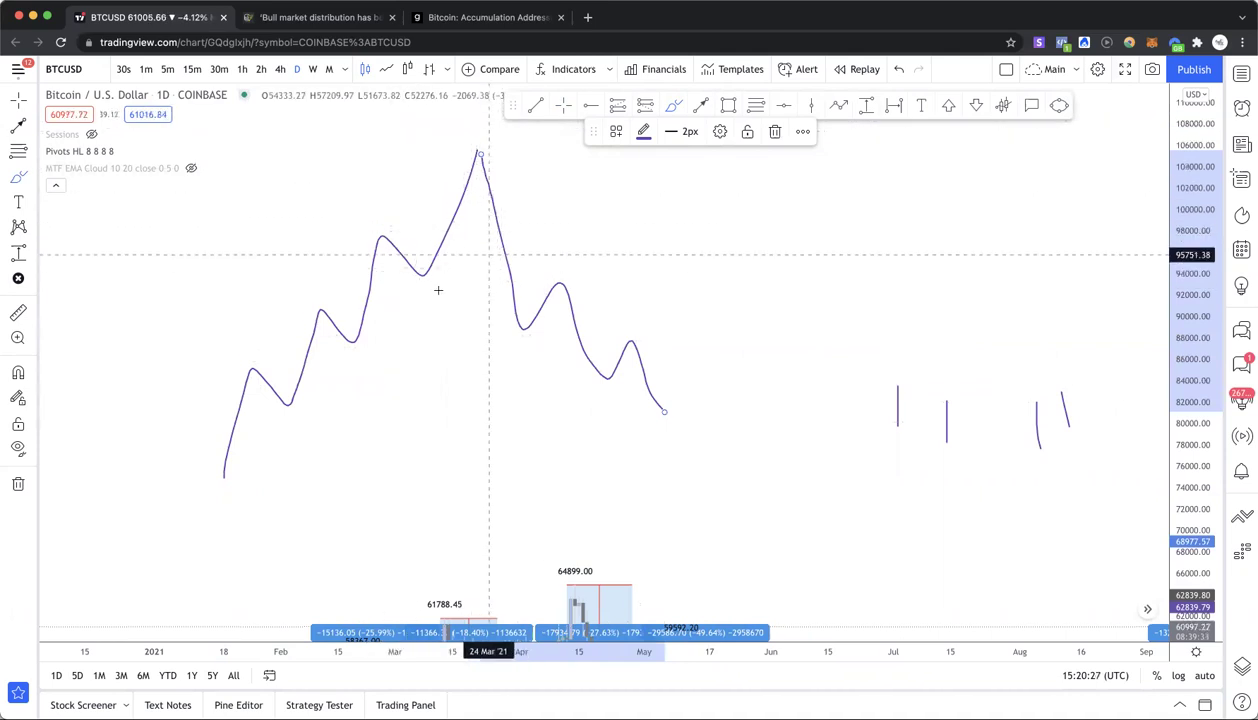
- Mark the last higher low of the sketched uptrend and the two lower highs of the downtrend with short horizontal brush strokes
left_click_drag(465, 274, 496, 275)
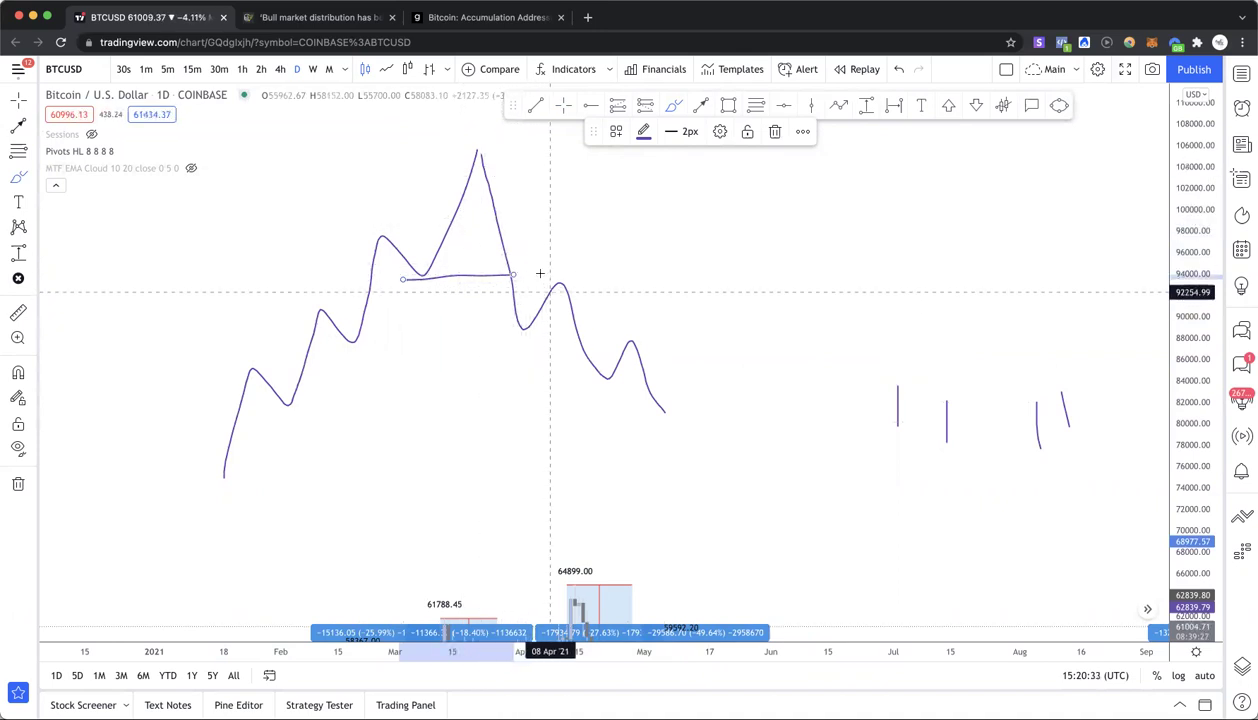
left_click_drag(536, 274, 581, 273)
left_click_drag(610, 337, 673, 343)
- Sketch a second uptrend from the final low with the Brush and mark its first high with a horizontal stroke
mouse_move(667, 410)
left_mouse_down()
mouse_move(710, 294)
mouse_move(750, 345)
left_mouse_up()
mouse_move(767, 267)
left_mouse_down()
mouse_move(809, 284)
mouse_move(835, 184)
left_mouse_up()
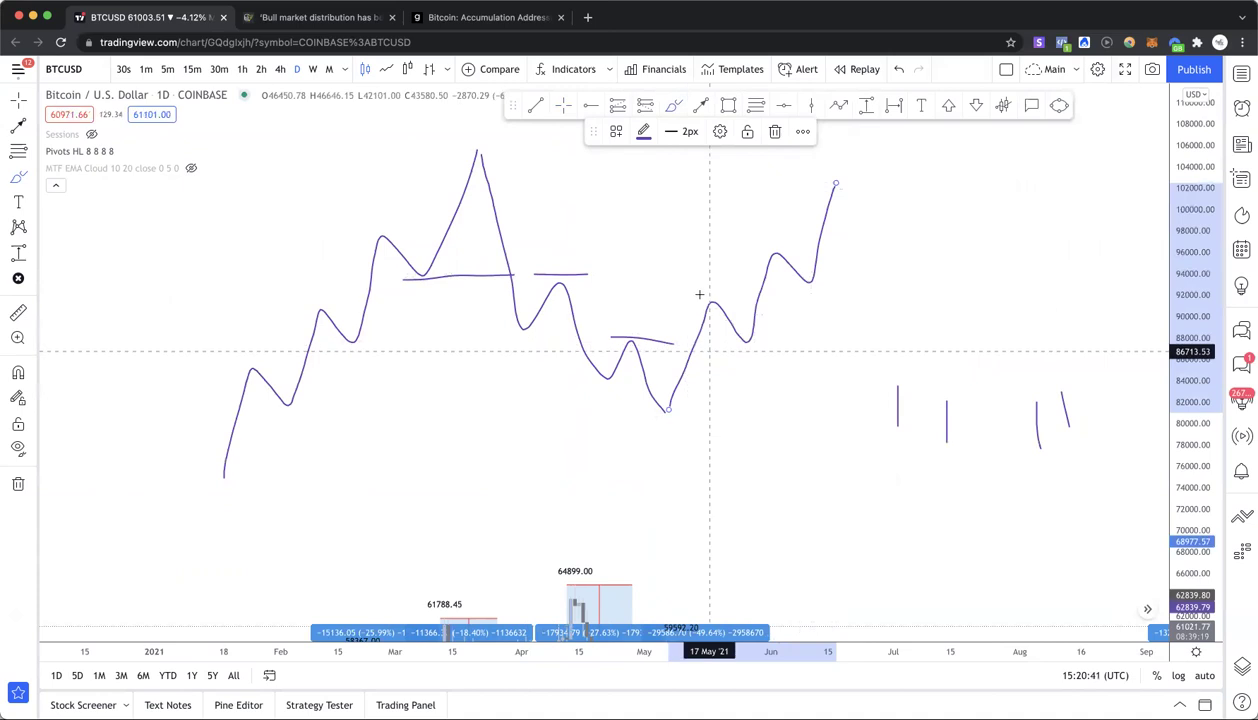
left_click_drag(692, 288, 755, 288)
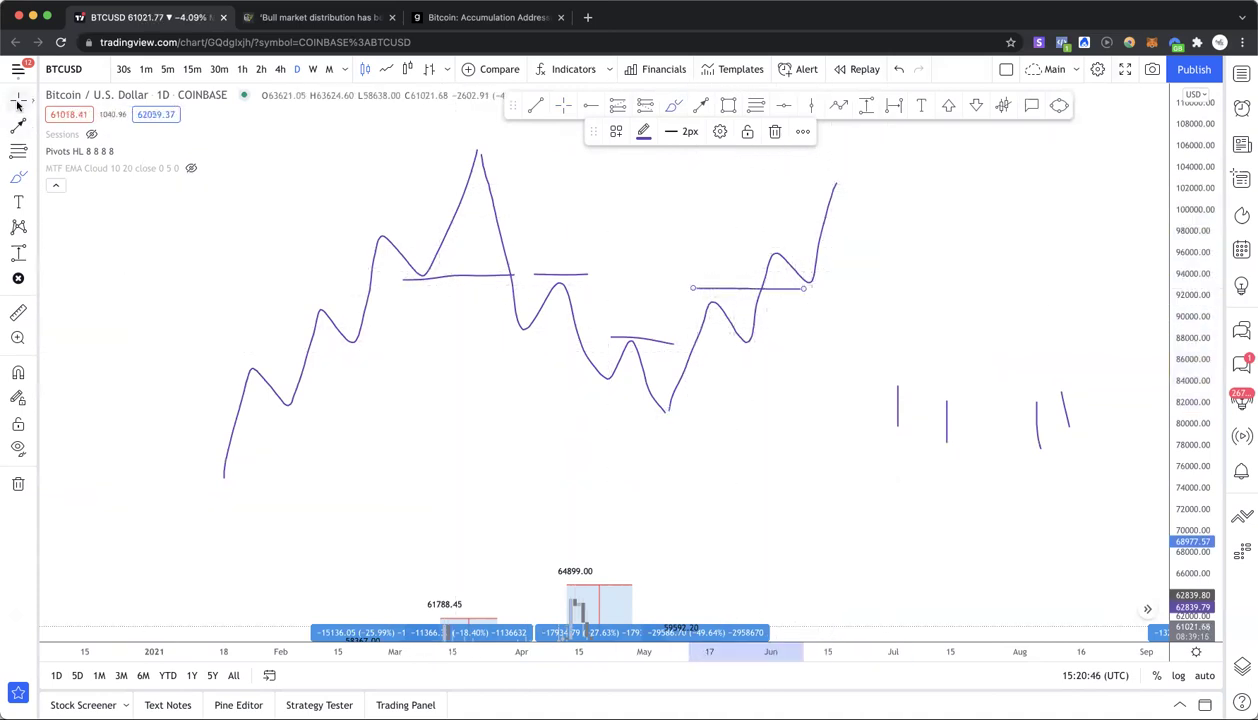
- Undo all brush strokes of the uptrend and downtrend sketch and return to the early 2021 price action
key("super+z")
key("super+z")
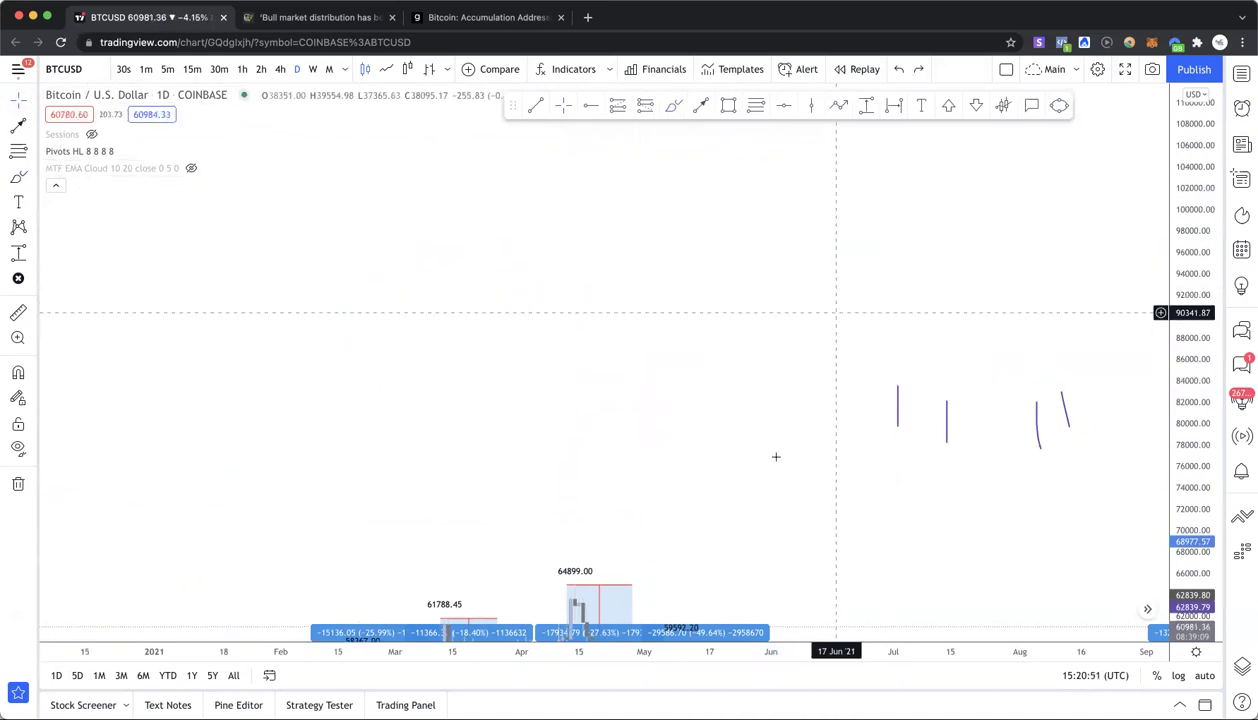
key("alt+r")
scroll(719, 322, "up", 2)
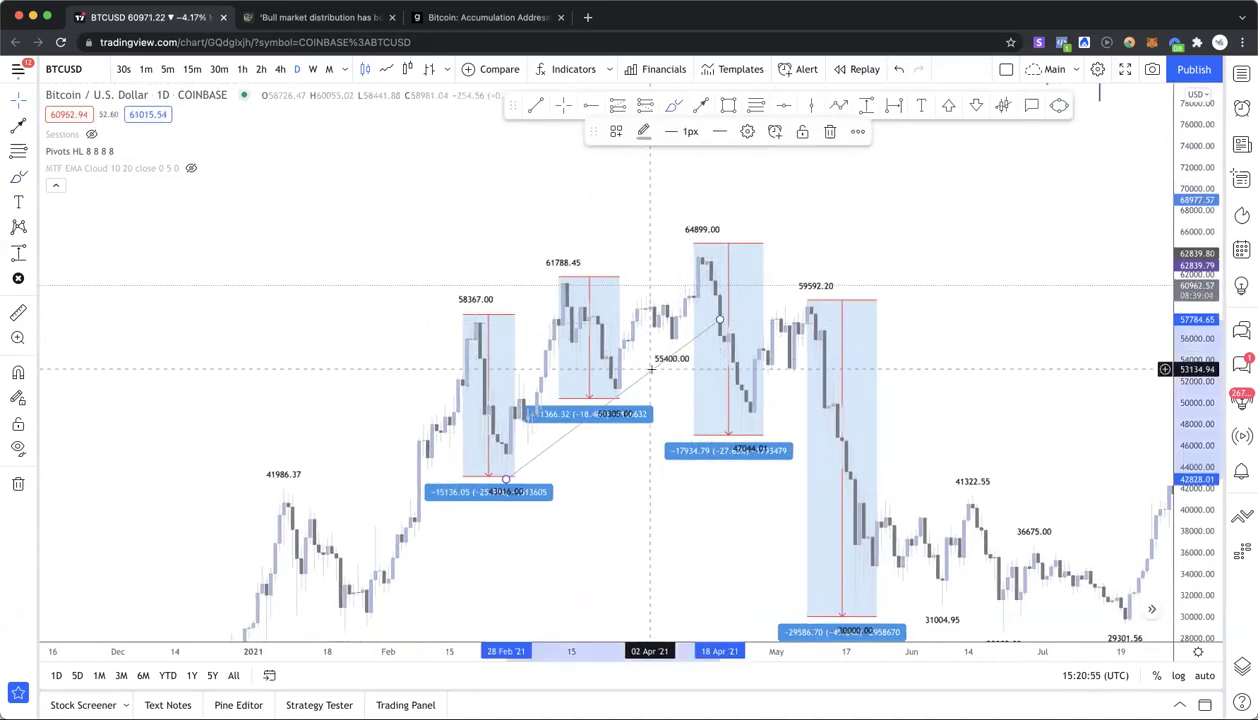
- Delete the four price range measurements covering the February to May 2021 corrections
left_click(604, 402)
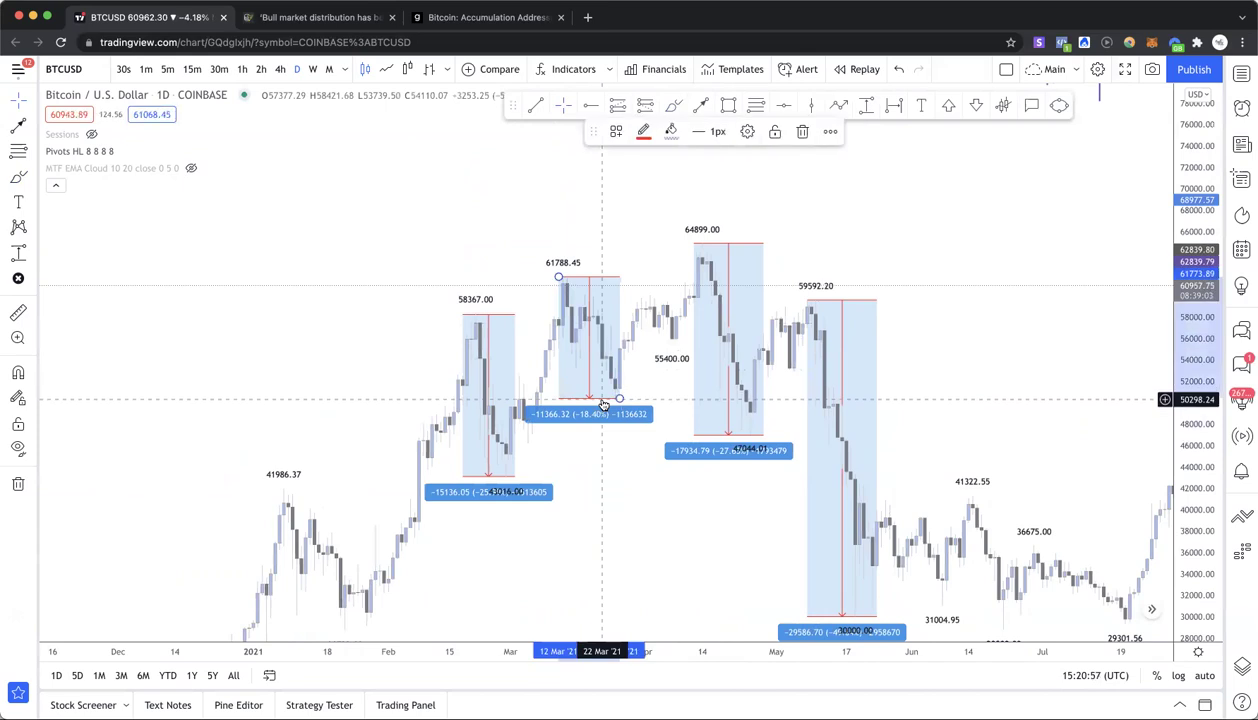
key("Delete")
left_click(502, 470)
key("Delete")
left_click(756, 390)
key("Delete")
left_click(868, 305)
key("Delete")
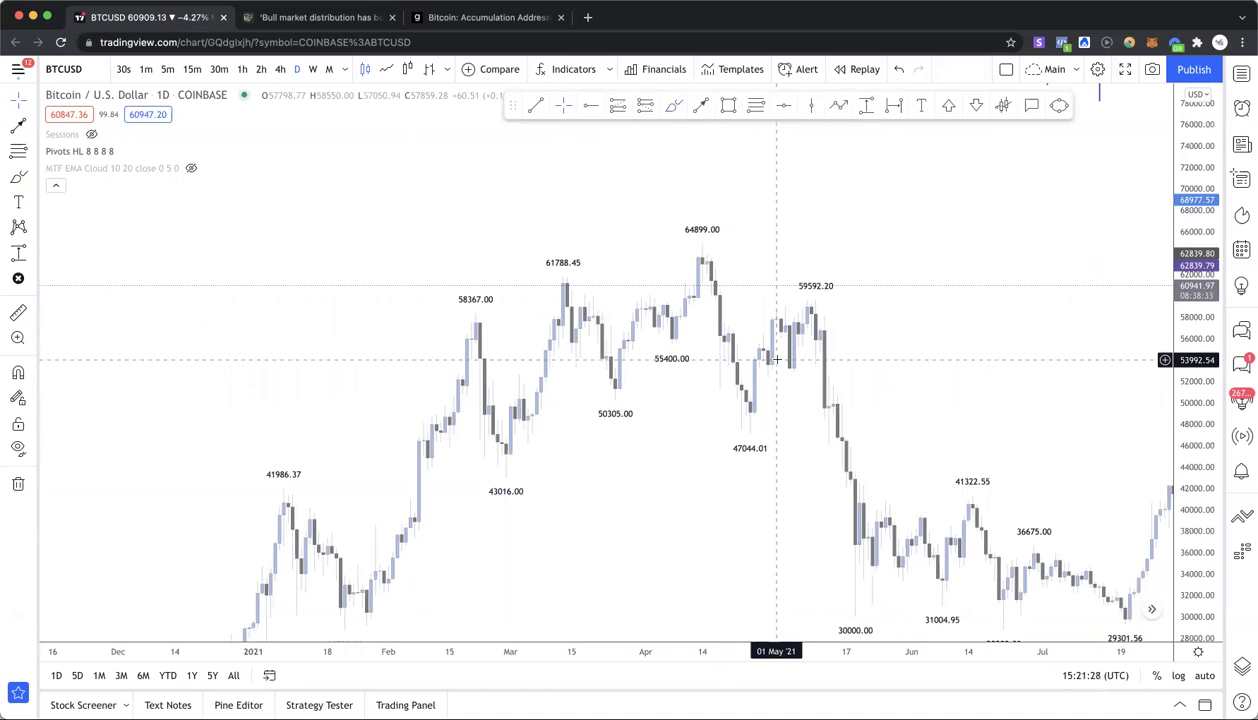
- Draw a horizontal trend line at about 36,774 from the 36675 pivot high on 26 Jun 2021 to 7 Aug 2021
left_click_drag(848, 413, 677, 312)
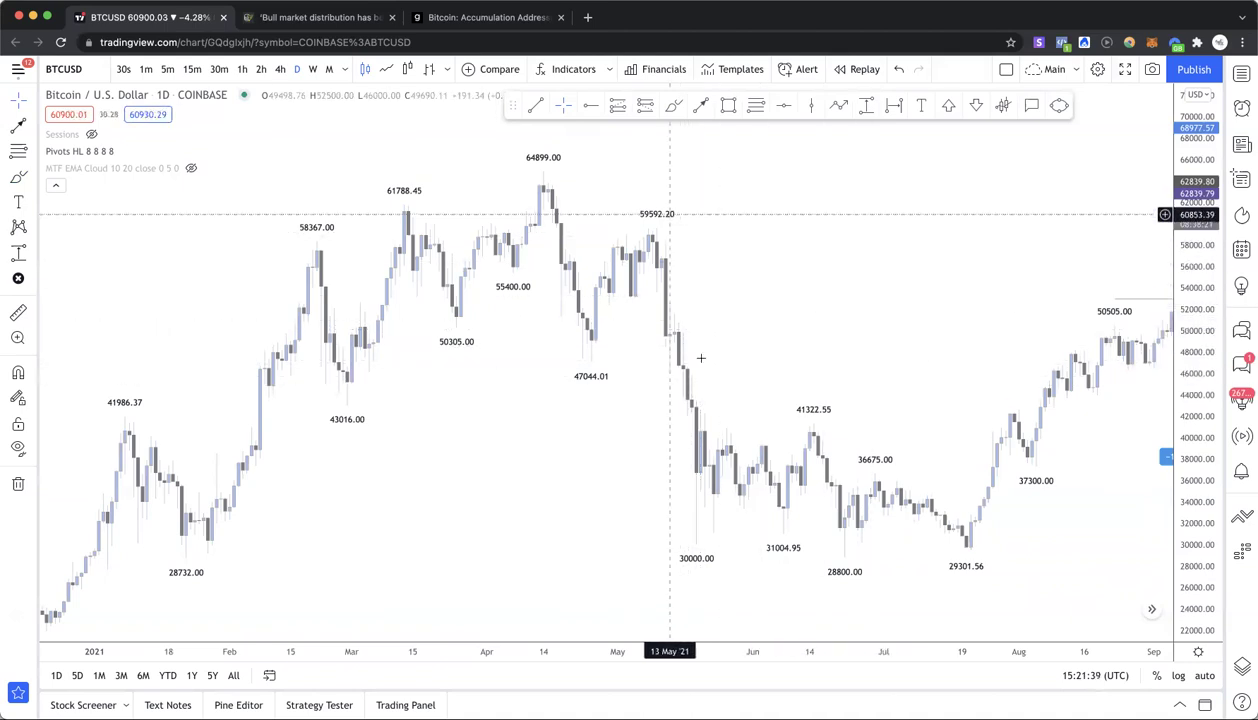
left_click_drag(808, 375, 781, 398)
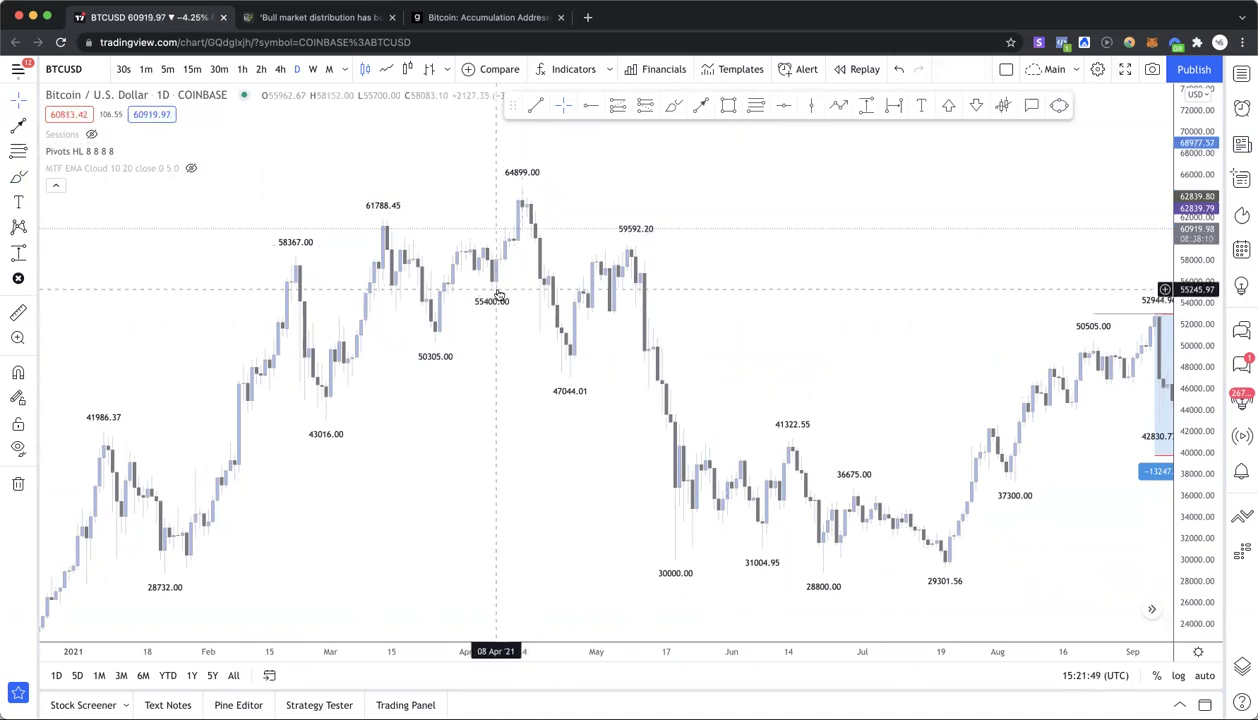
scroll(690, 312, "right", 5)
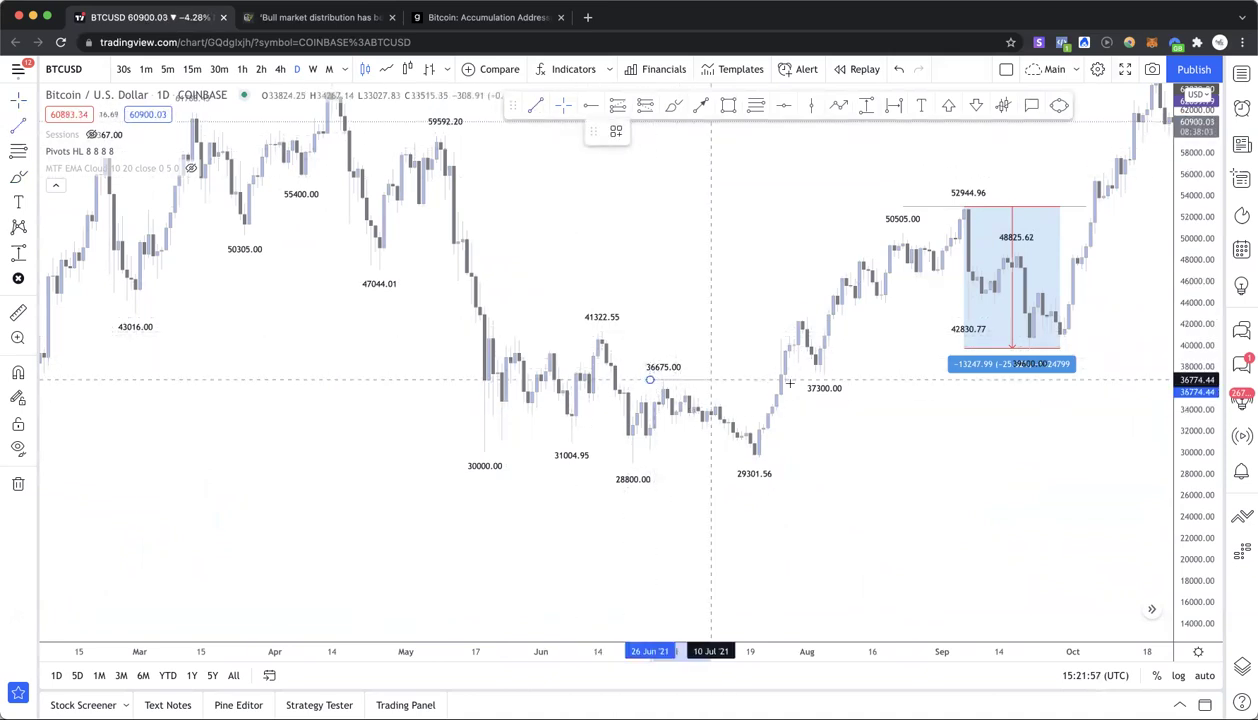
left_click(833, 381)
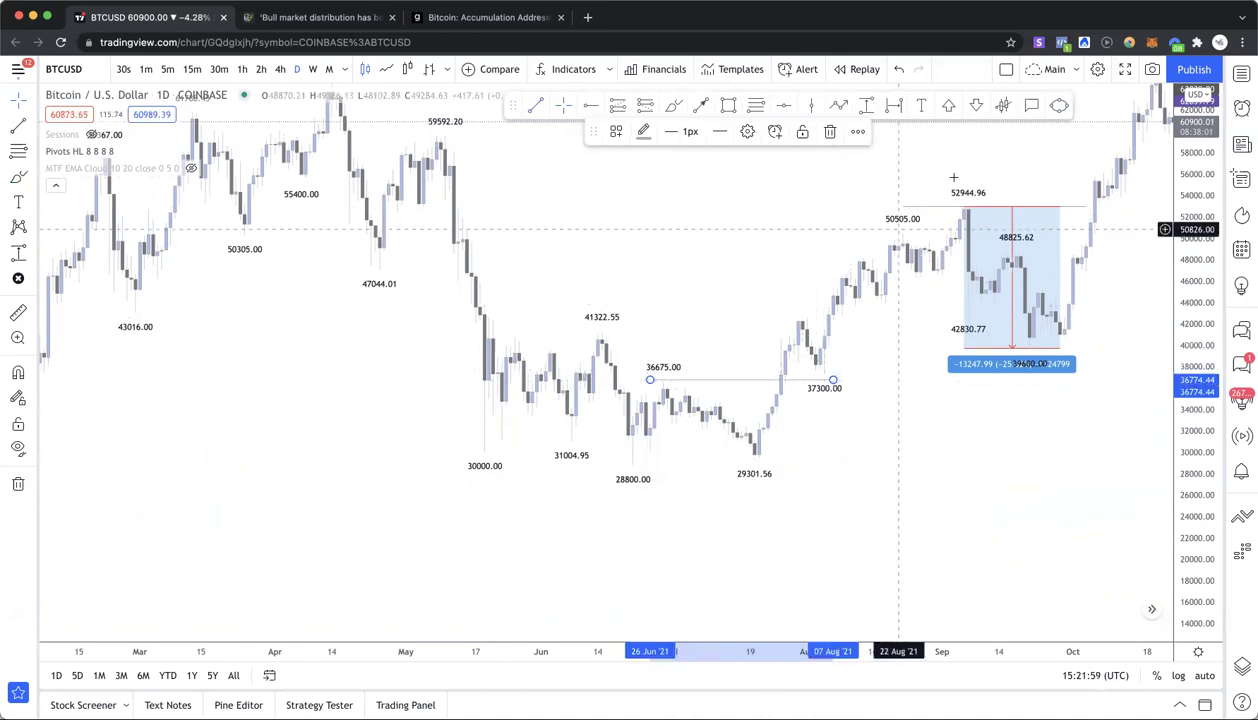
left_click(652, 264)
- Delete the price range over the September 2021 correction and draw a horizontal trend line from the 48825.62 pivot high to the October rally
scroll(573, 284, "right", 5)
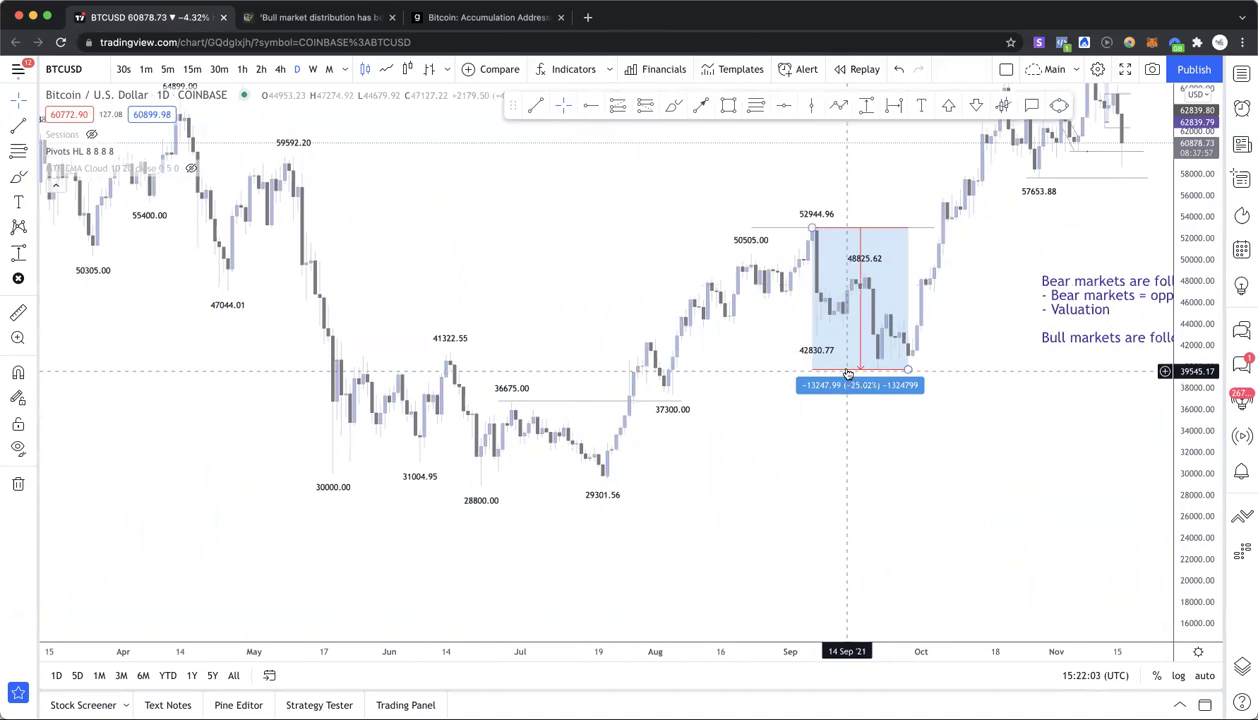
left_click(844, 368)
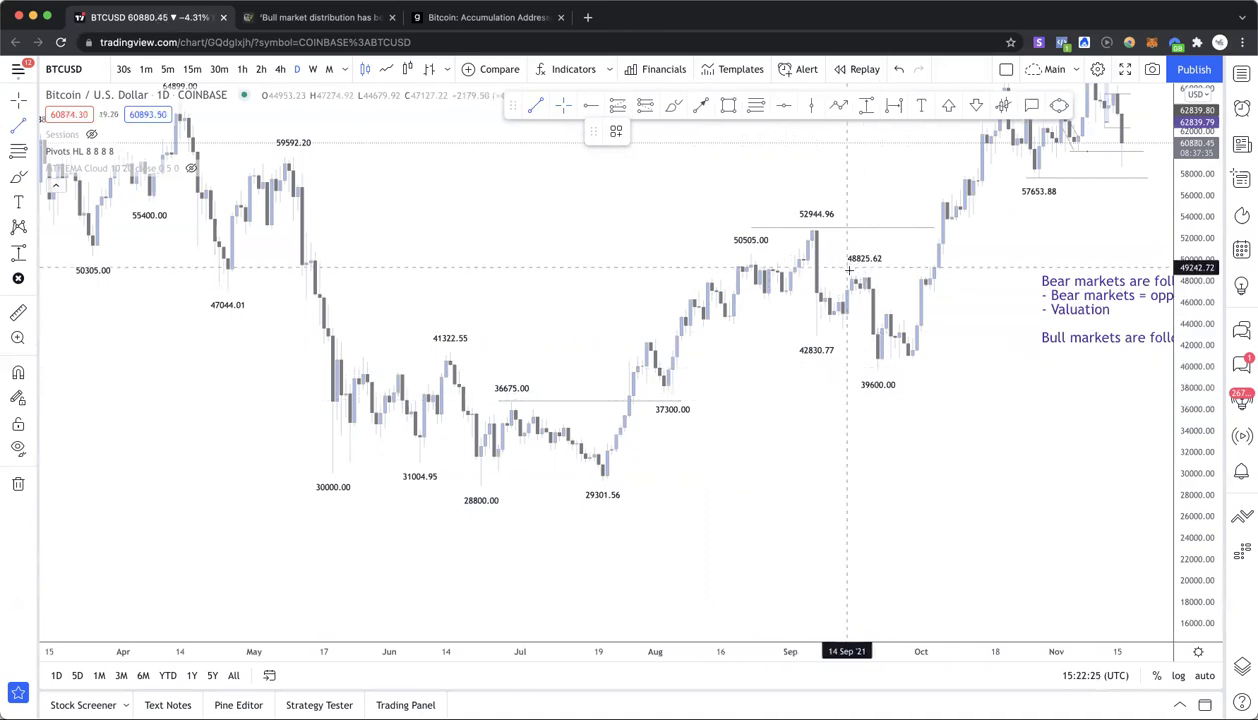
mouse_move(851, 272)
left_mouse_down()
mouse_move(956, 272)
mouse_move(1007, 253)
mouse_move(914, 282)
left_mouse_up()
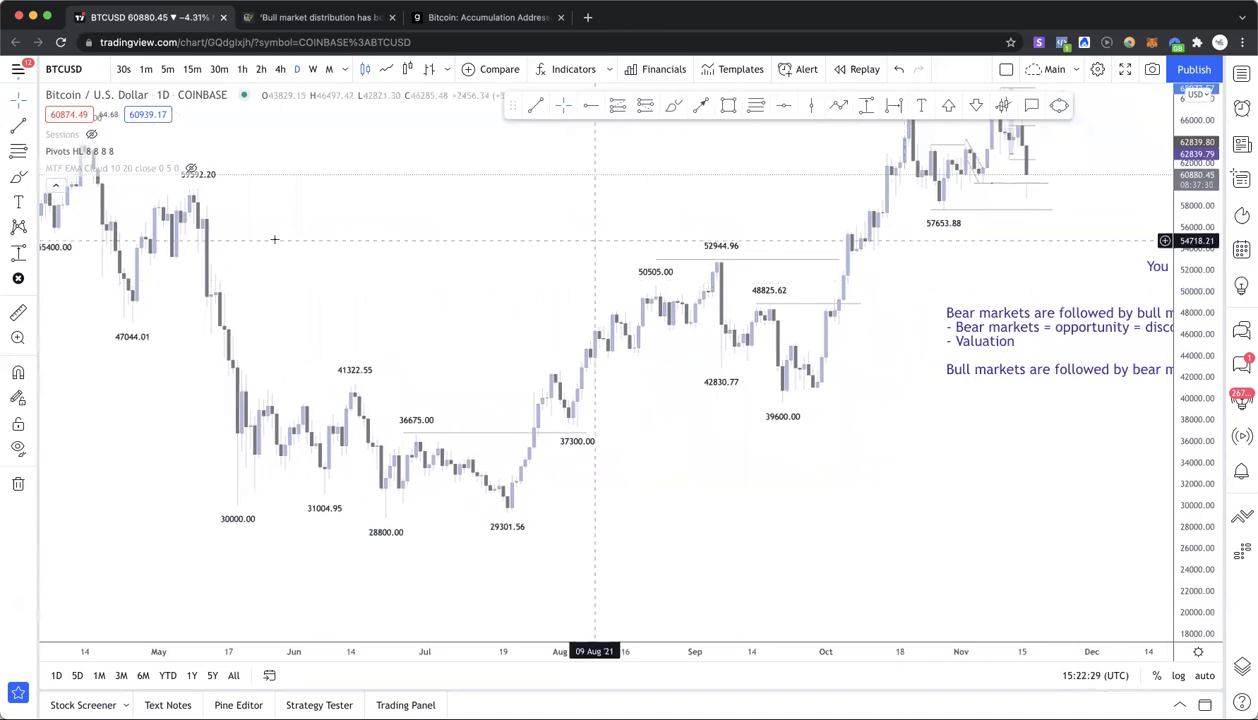
- Set the left and right lengths of both Pivot High and Pivot Low in the Pivots HL indicator to 3
left_click(145, 151)
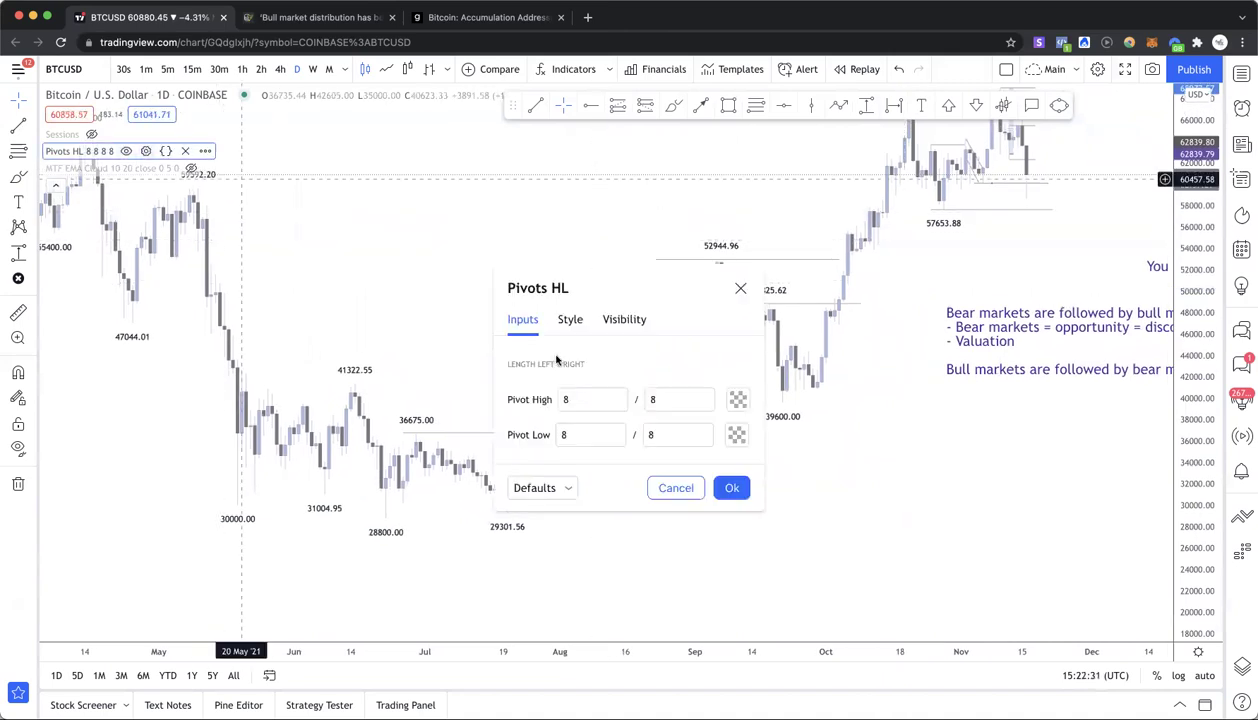
double_click(617, 404)
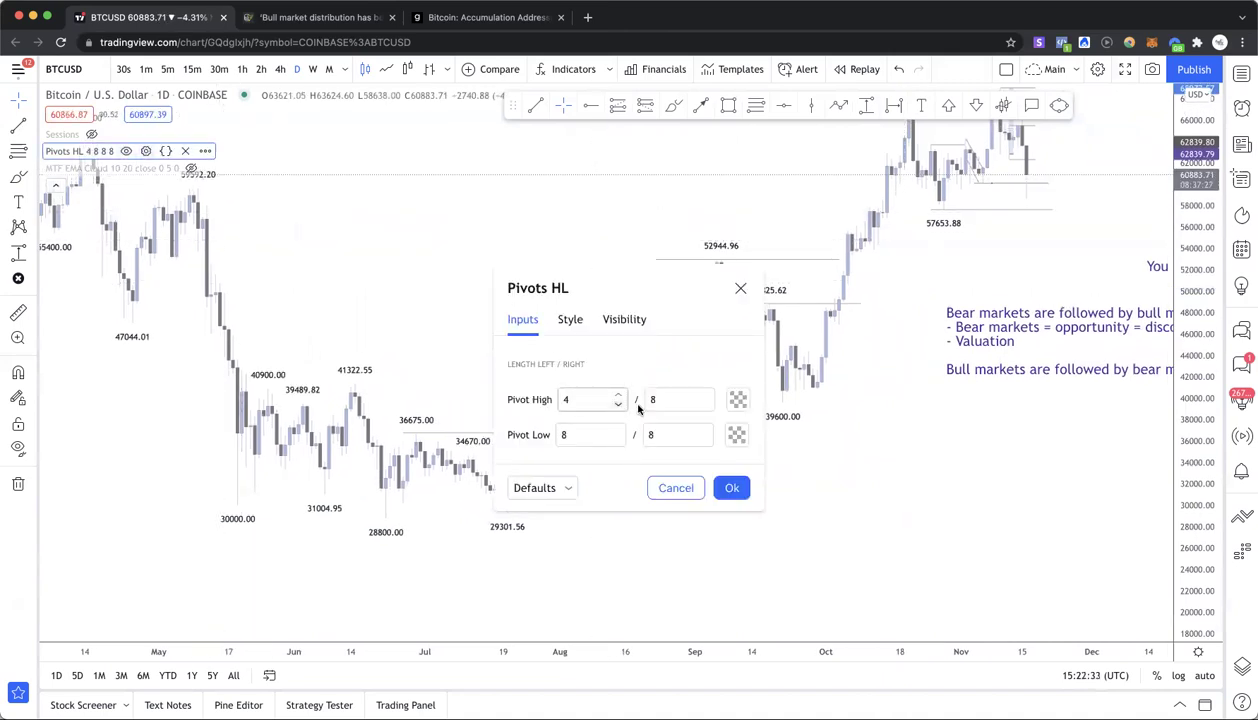
left_click(703, 439)
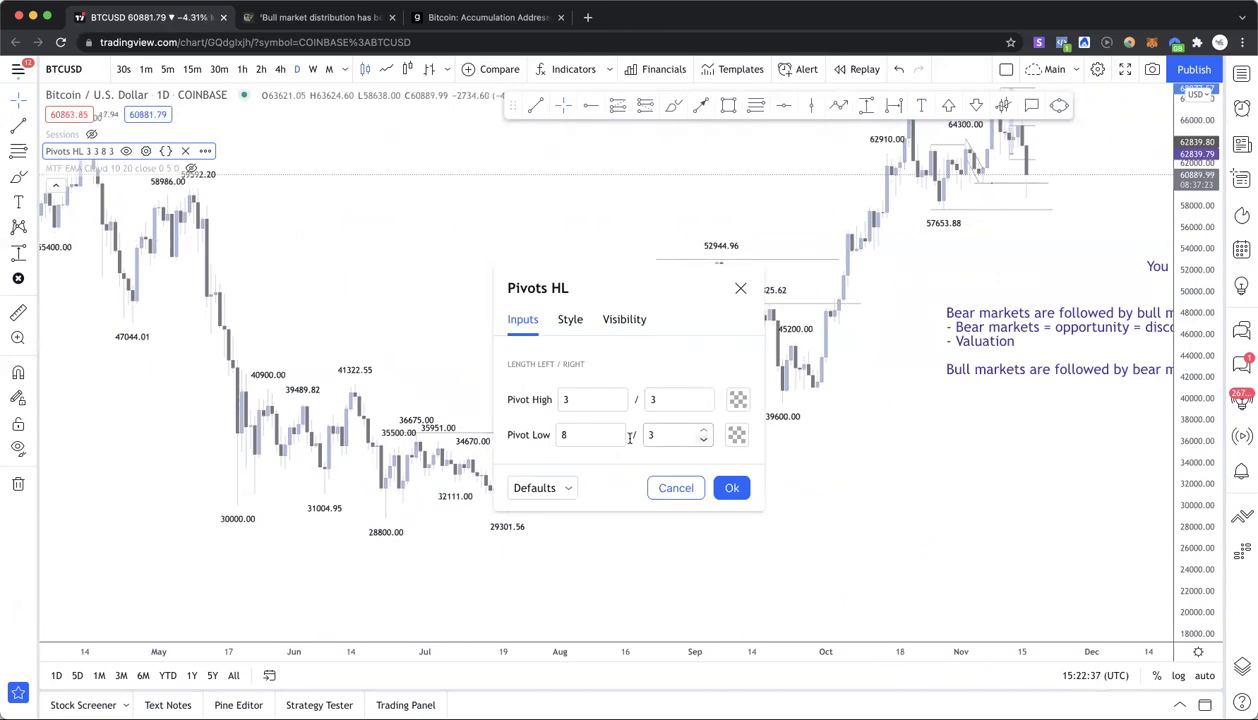
left_click(615, 443)
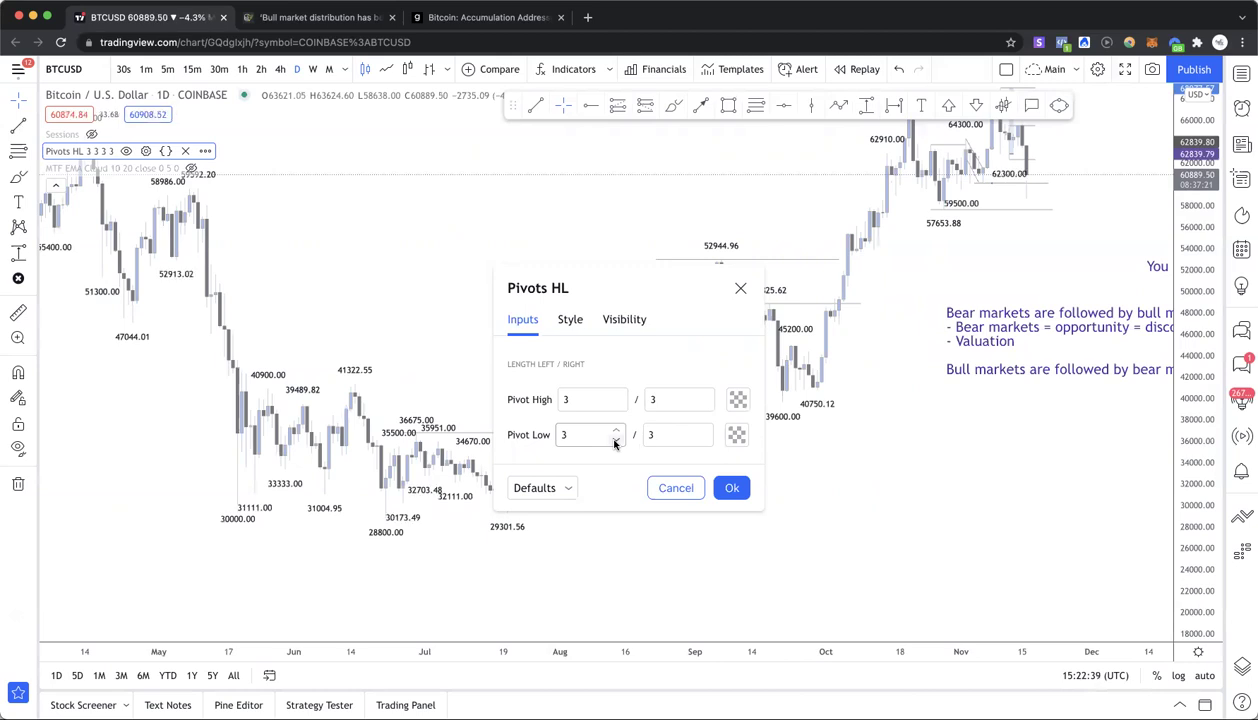
left_click(731, 487)
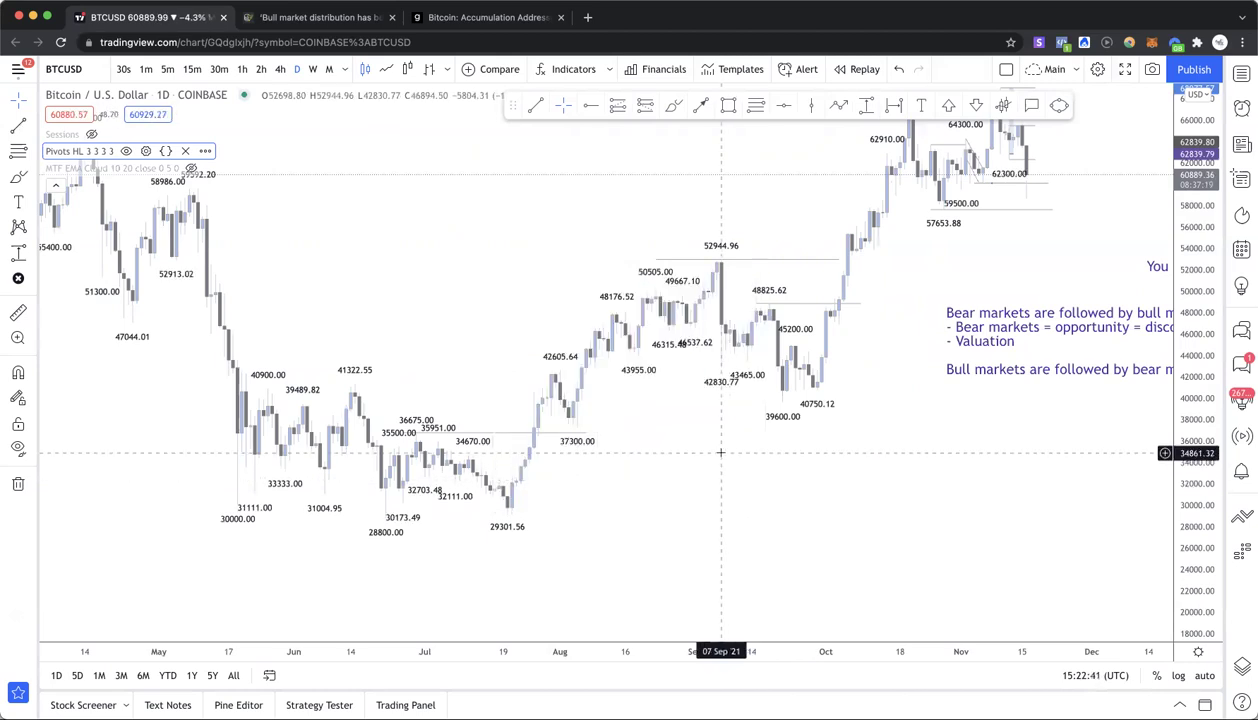
- Set all Pivot High and Pivot Low lengths in the Pivots HL indicator to 8
left_click(145, 151)
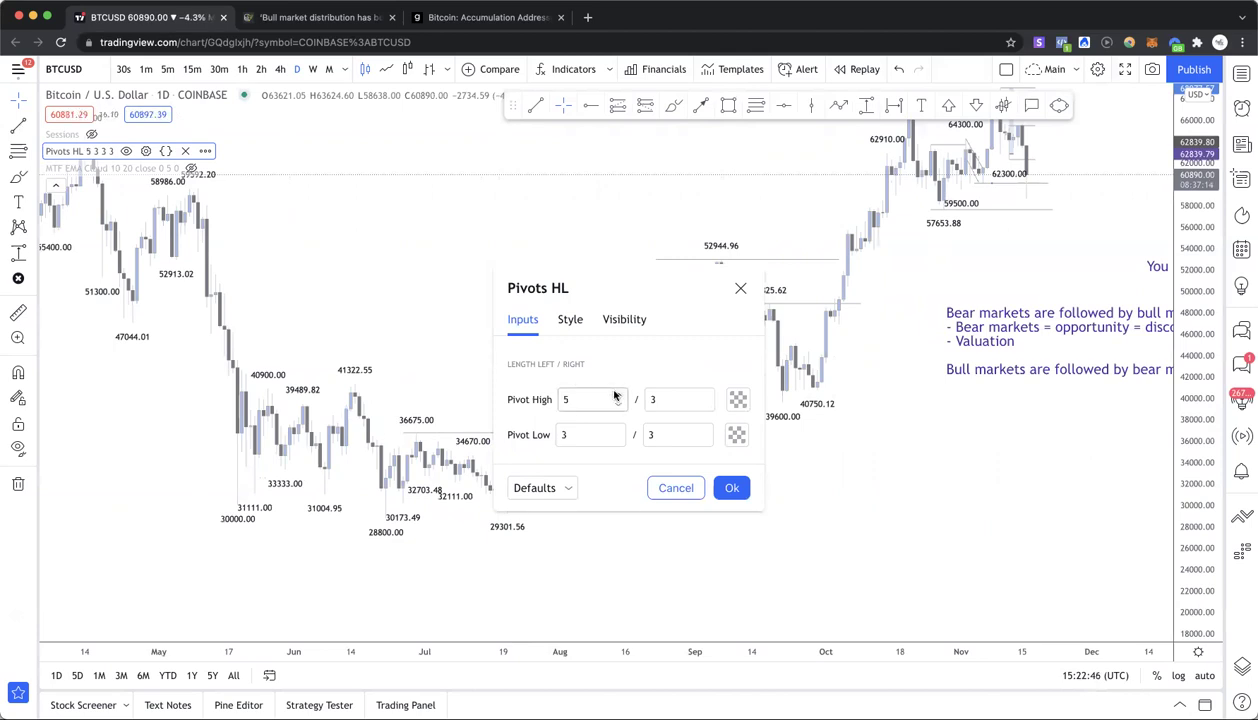
left_click(659, 399)
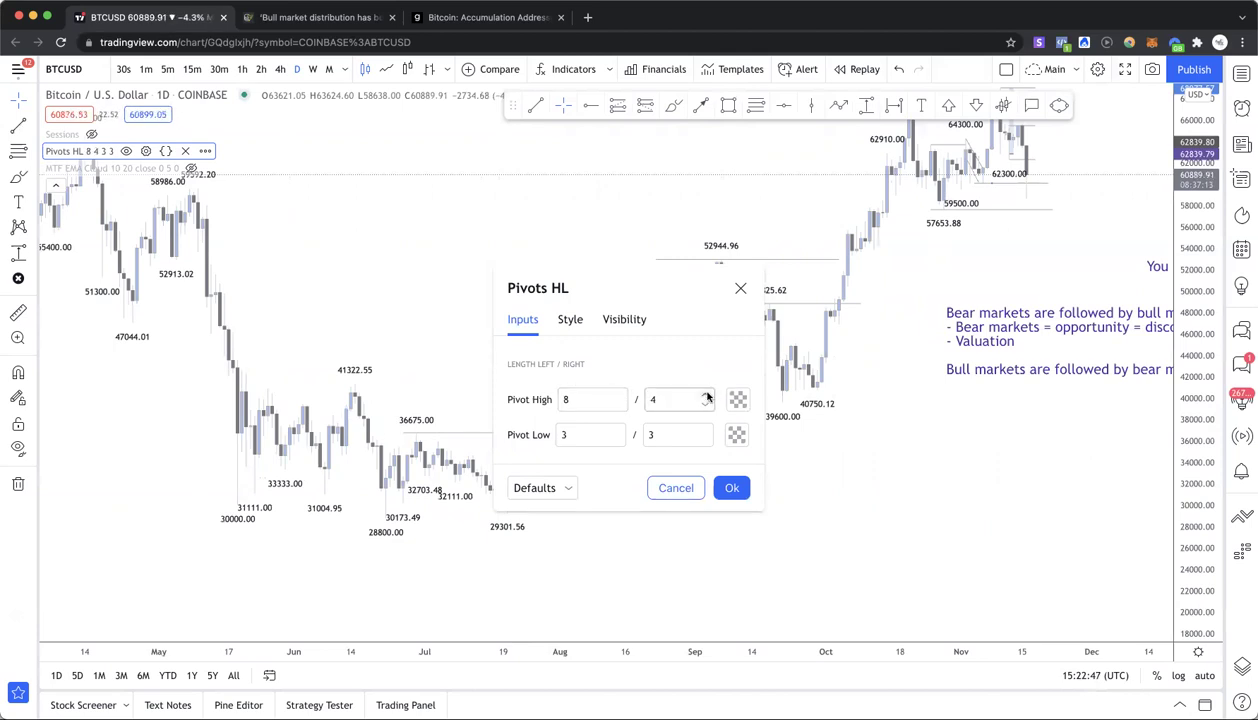
left_click(709, 435)
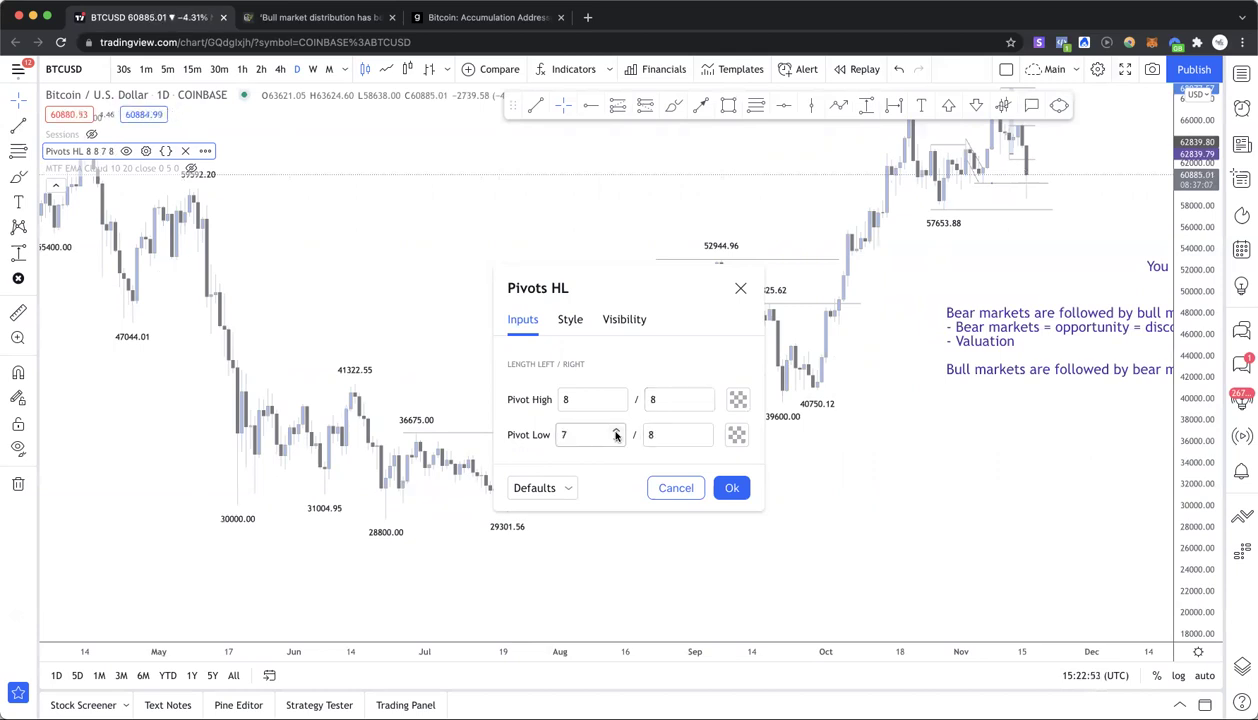
left_click(720, 487)
- Draw a price range from the 66999 high on 19 Oct 2021 down to the 57653.88 pivot low area
left_click_drag(789, 441, 666, 500)
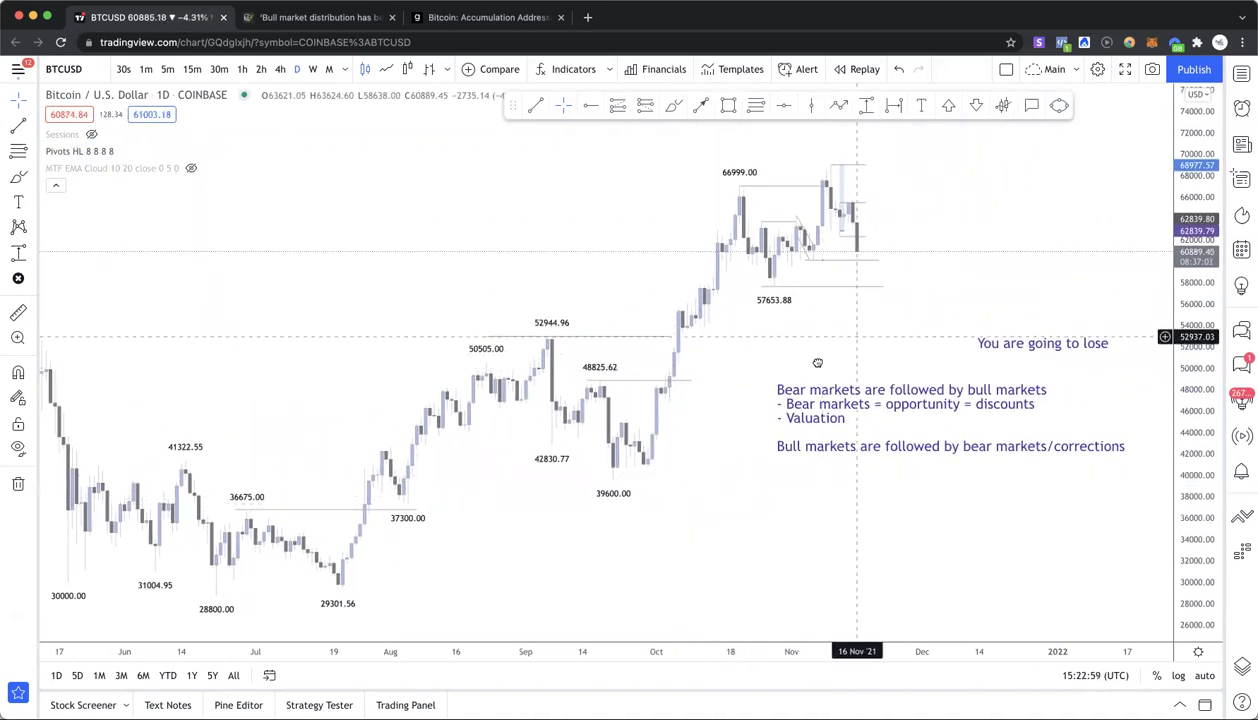
left_click_drag(817, 360, 780, 375)
left_click(867, 107)
left_click(697, 201)
left_click(728, 298)
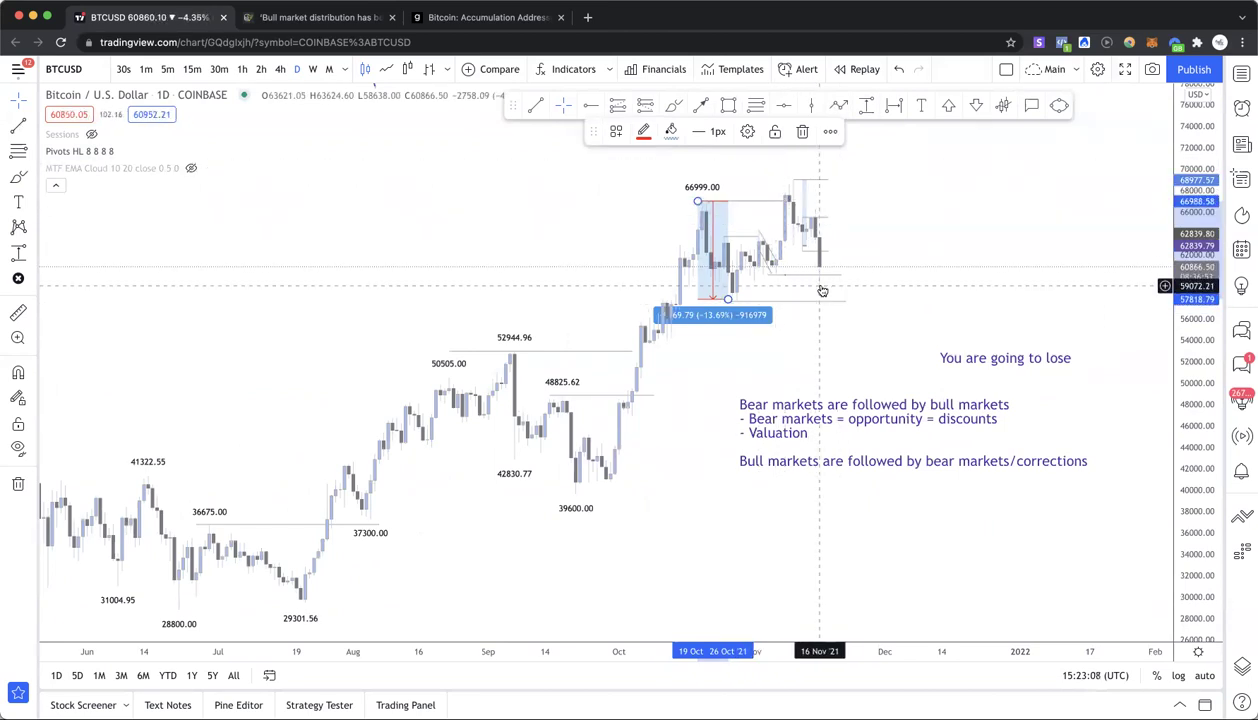
- Draw a rising arrow below the candles from about 35,500 on 5 Oct 2021 to about 63,600 on 16 Jan 2022
mouse_move(876, 211)
left_mouse_down()
mouse_move(831, 292)
mouse_move(736, 270)
left_mouse_up()
left_click(739, 492)
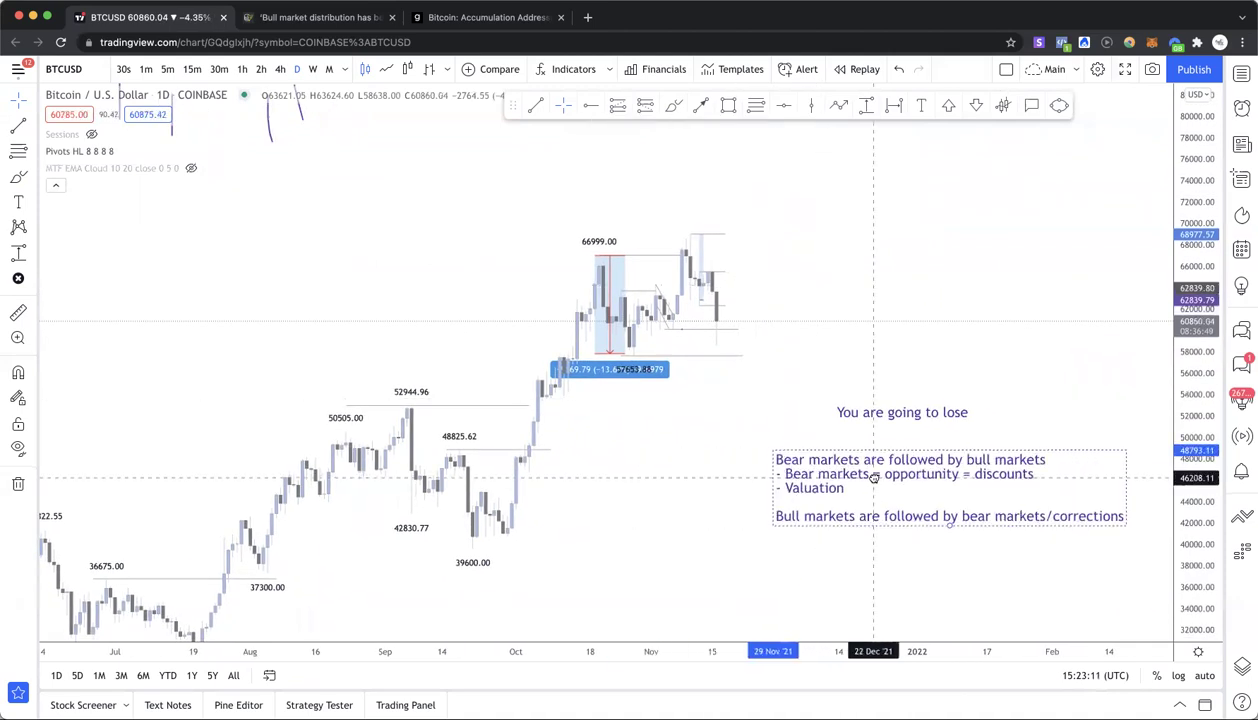
left_click(701, 105)
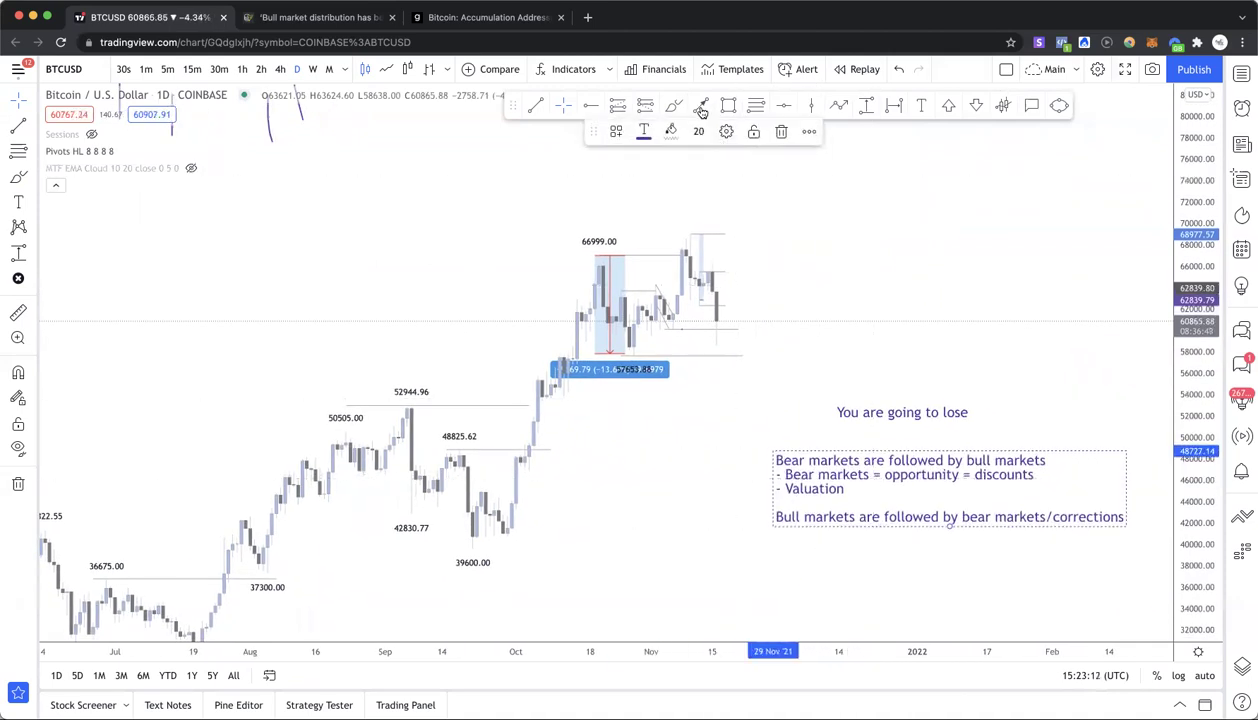
left_click(533, 592)
left_click(981, 293)
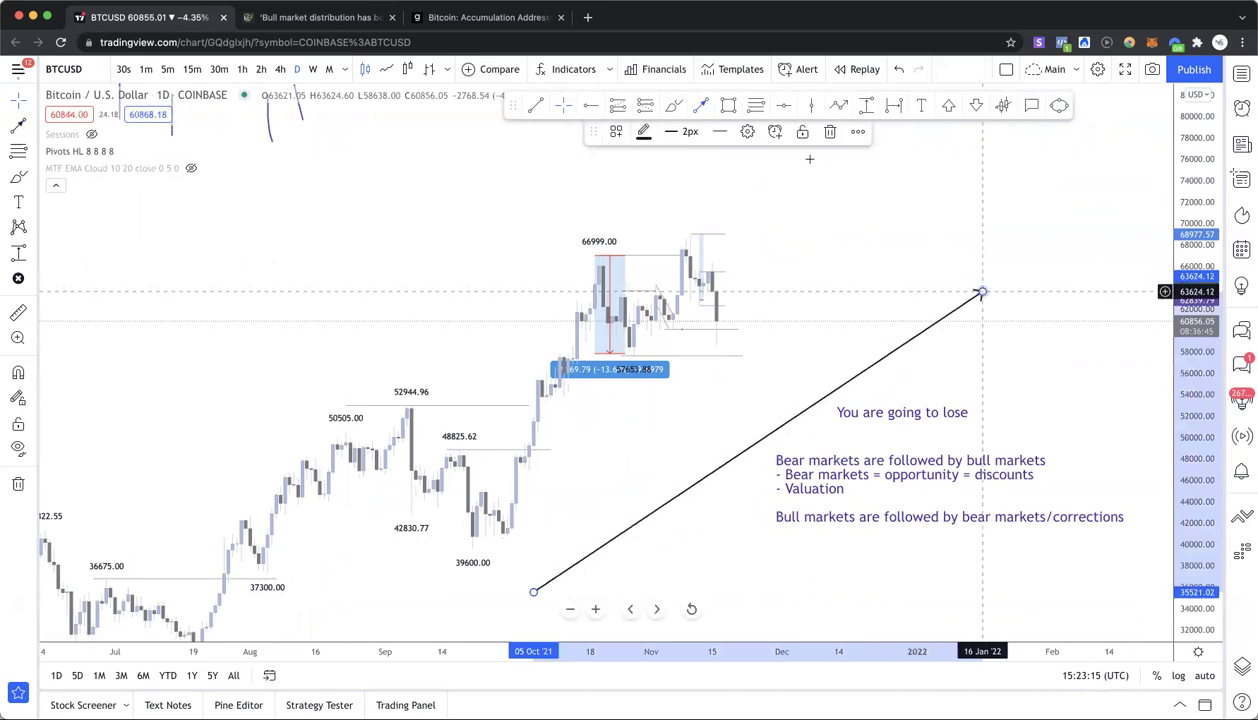